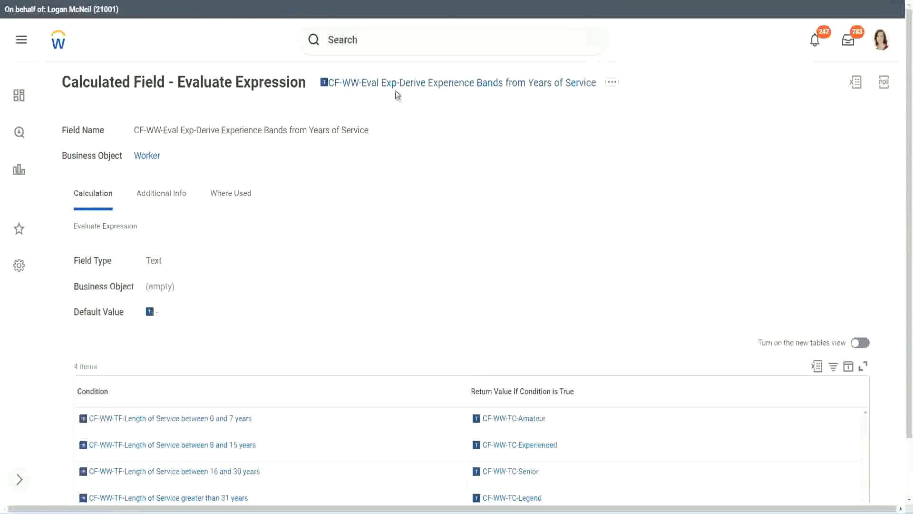
# Copy the displayed calculated field's name, then search for and open the Create Calculated Field task
pyautogui.rightClick(396, 87)
pyautogui.click(430, 143)
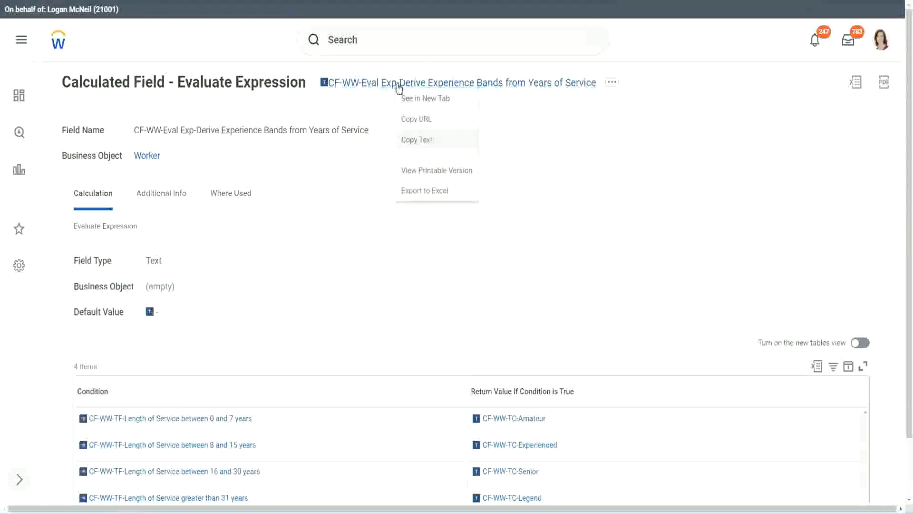
pyautogui.click(382, 43)
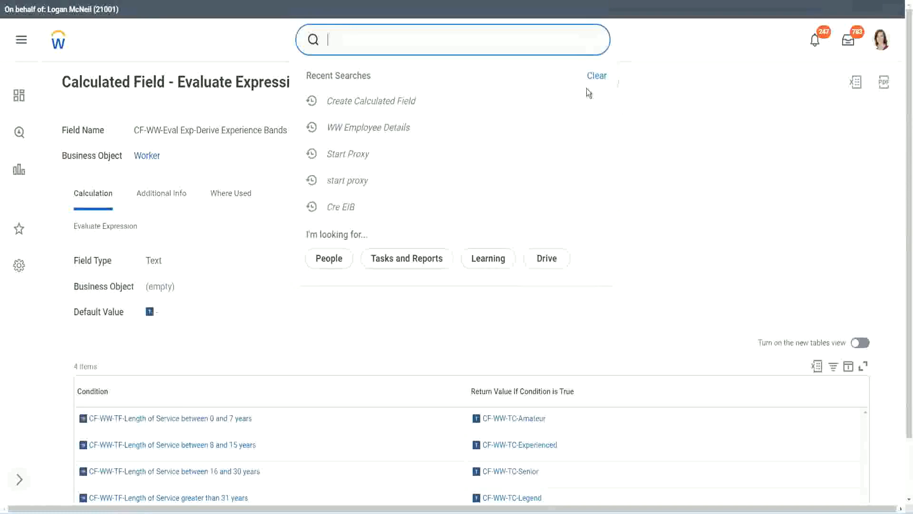
pyautogui.click(651, 101)
pyautogui.click(361, 36)
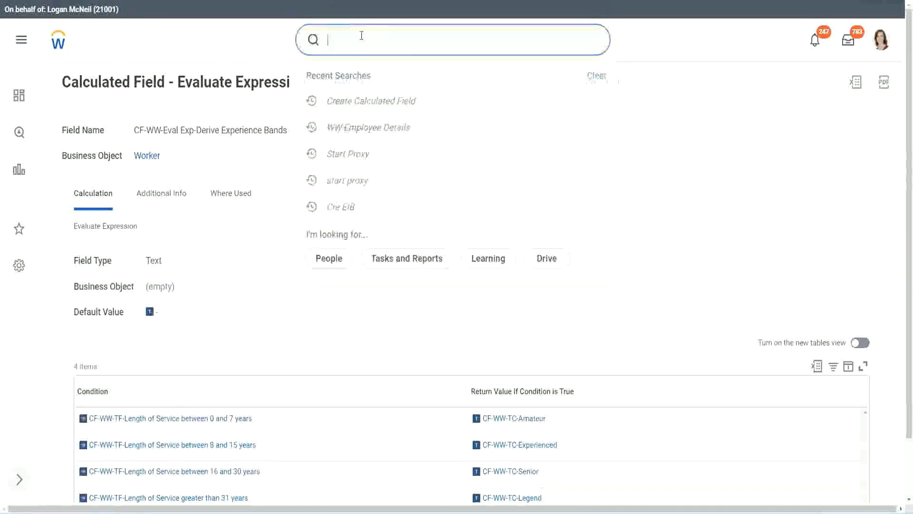
pyautogui.write('create calc')
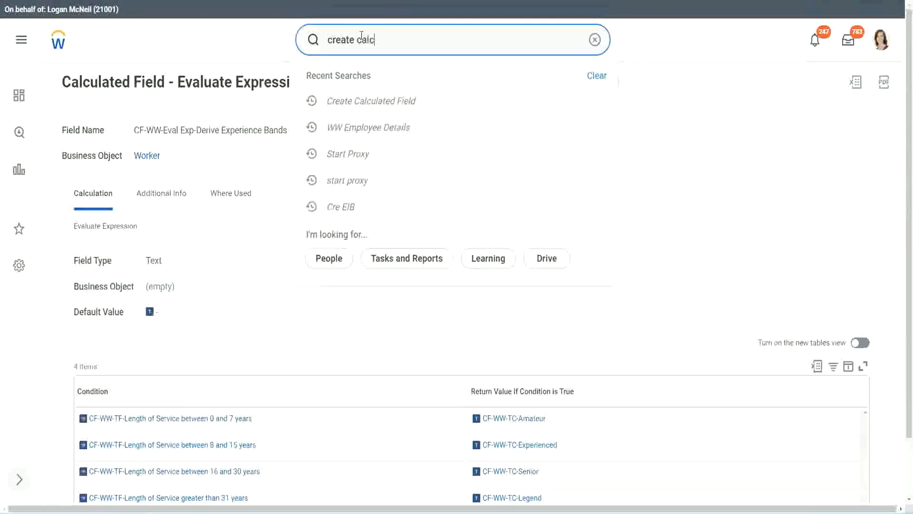
pyautogui.write(' field')
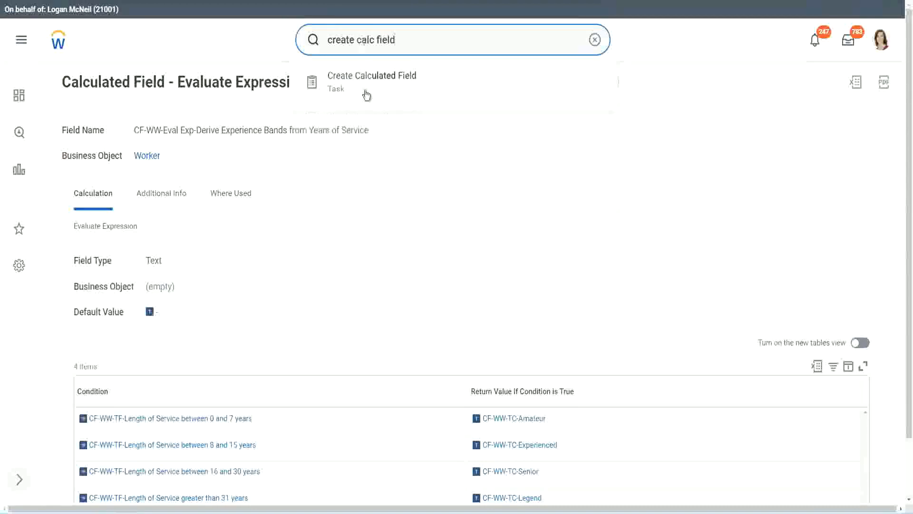
pyautogui.click(378, 88)
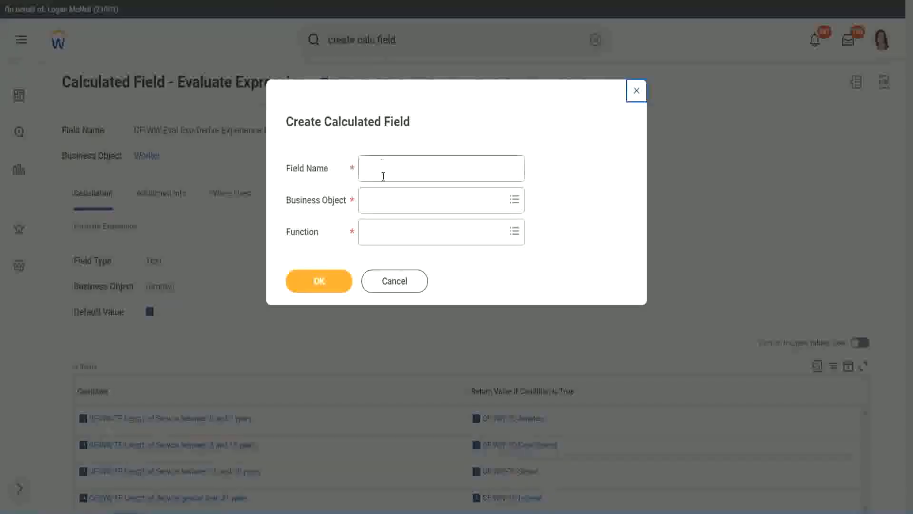
# Name the new calculated field "CF-WW-LRB-Identify Experience Bands from years of Service"
pyautogui.click(385, 170)
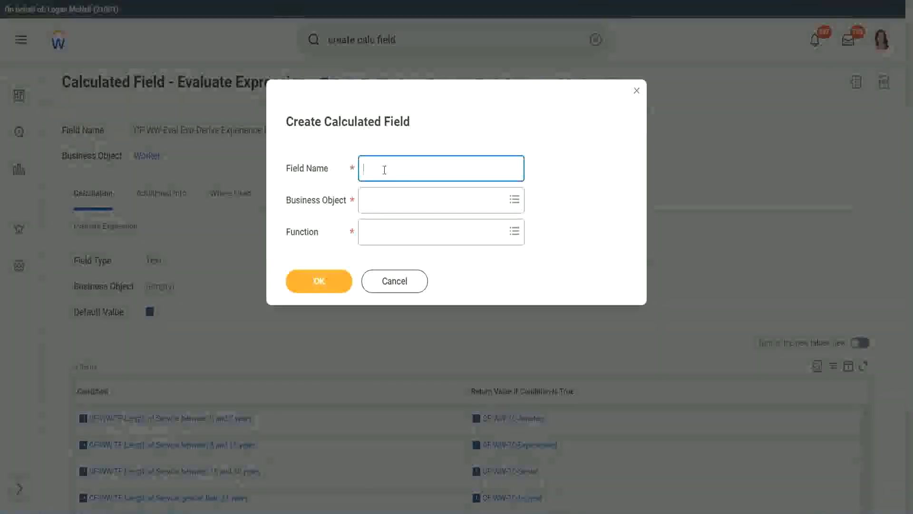
pyautogui.write('CF')
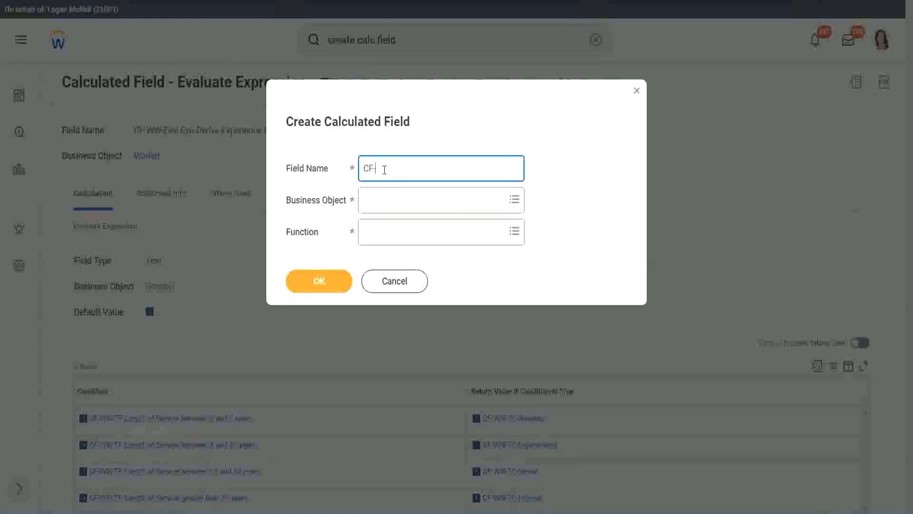
pyautogui.write('-')
pyautogui.write('WW-I')
pyautogui.write('RB')
pyautogui.write('-')
pyautogui.write('Ident')
pyautogui.write('ify Exe')
pyautogui.press('BackSpace')
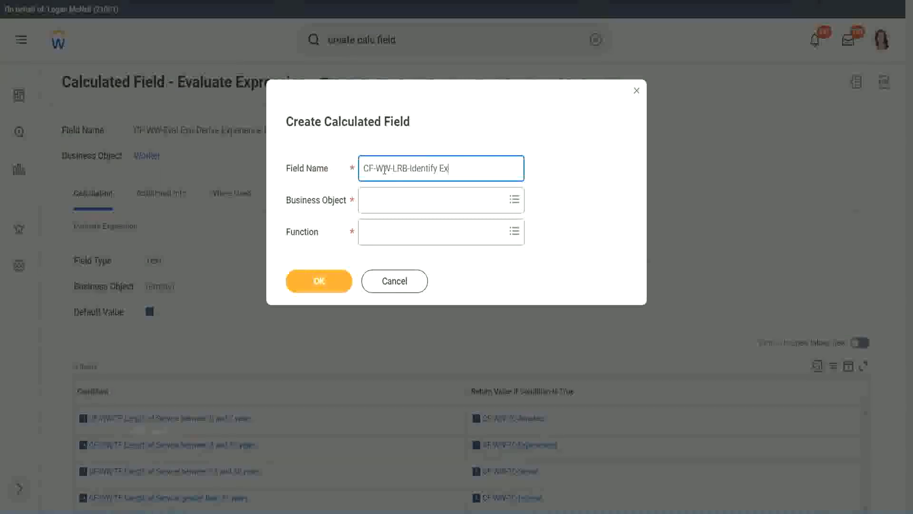
pyautogui.write('perience Bands from years of')
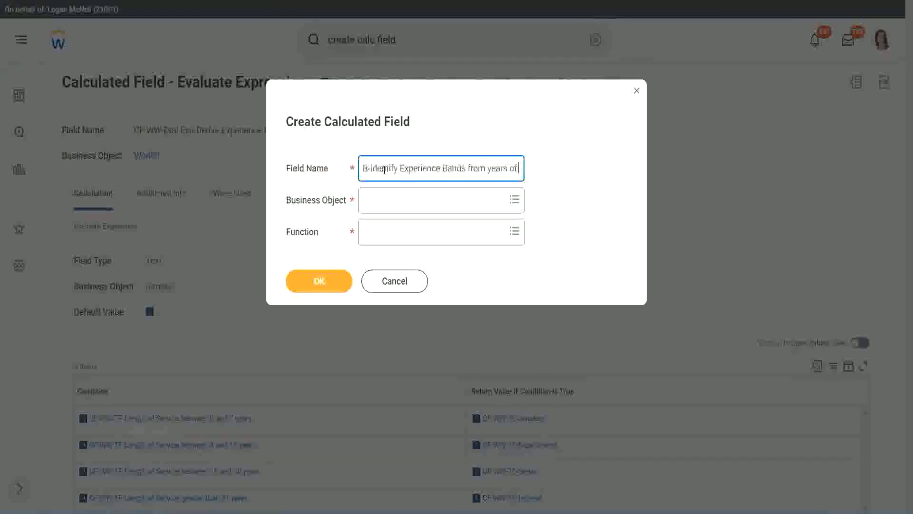
pyautogui.write(' Service')
pyautogui.press('Tab')
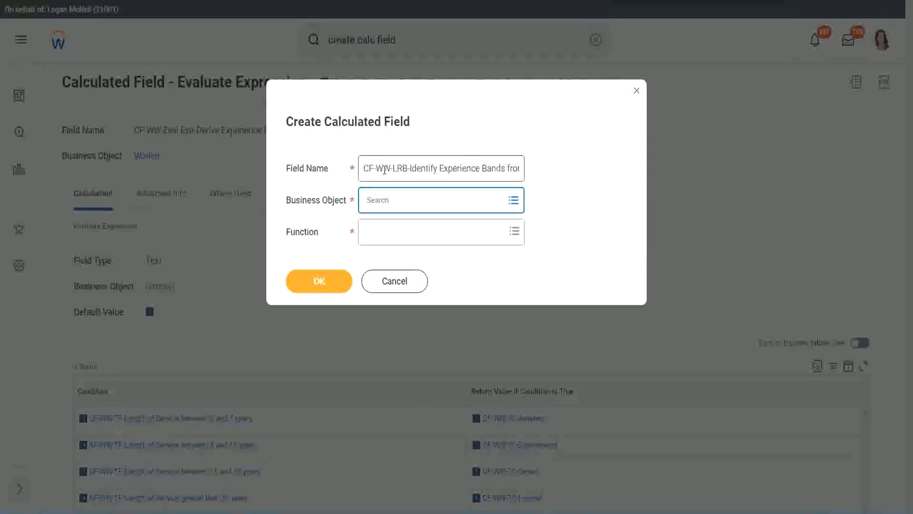
# Set the business object to Worker and the function to Lookup Range Band, and confirm the new calculated field
pyautogui.write('worker')
pyautogui.press('Return')
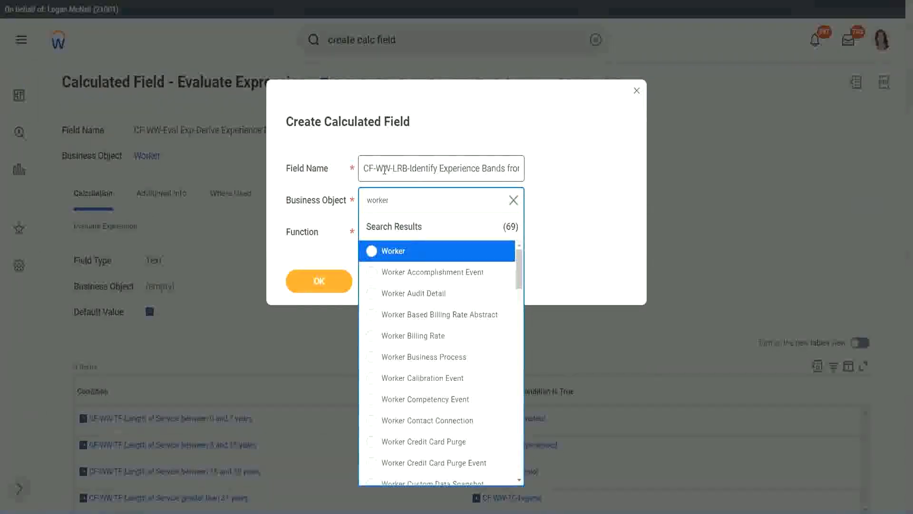
pyautogui.press('Return')
pyautogui.write('lrb')
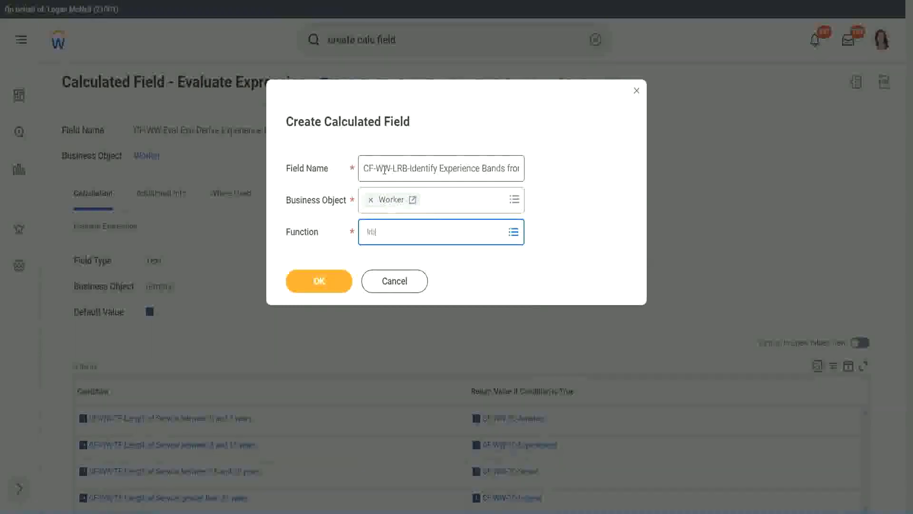
pyautogui.press('Return')
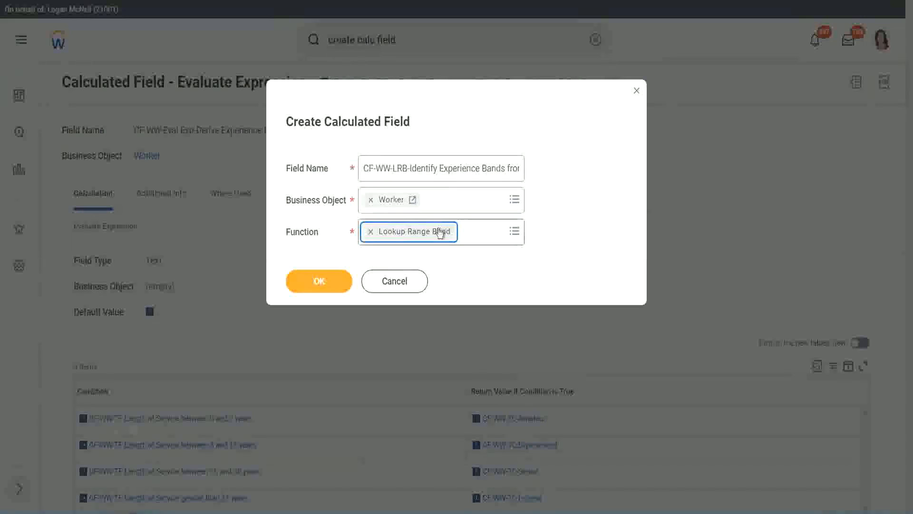
pyautogui.click(325, 283)
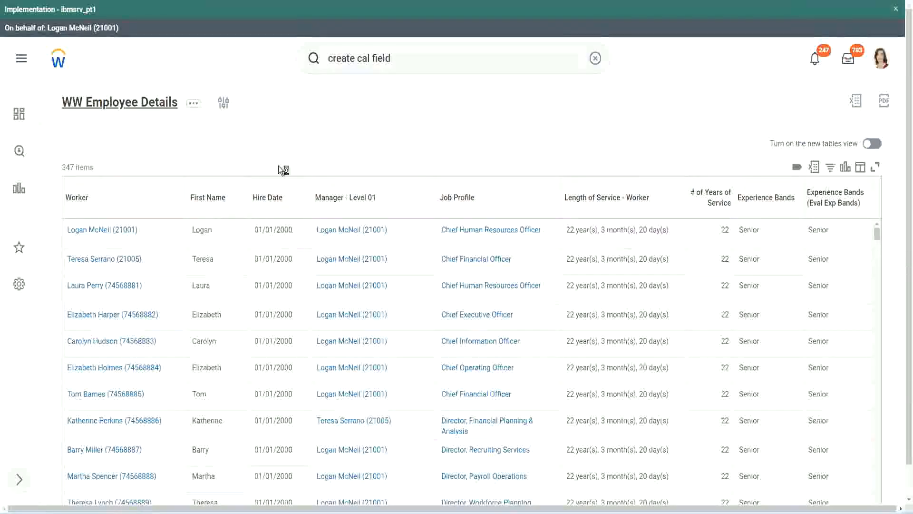
# In the WW Employee Details report definition, copy the name of the field CF-WW-Convert Text To Number-Number of Years from Length of Service
pyautogui.click(330, 295)
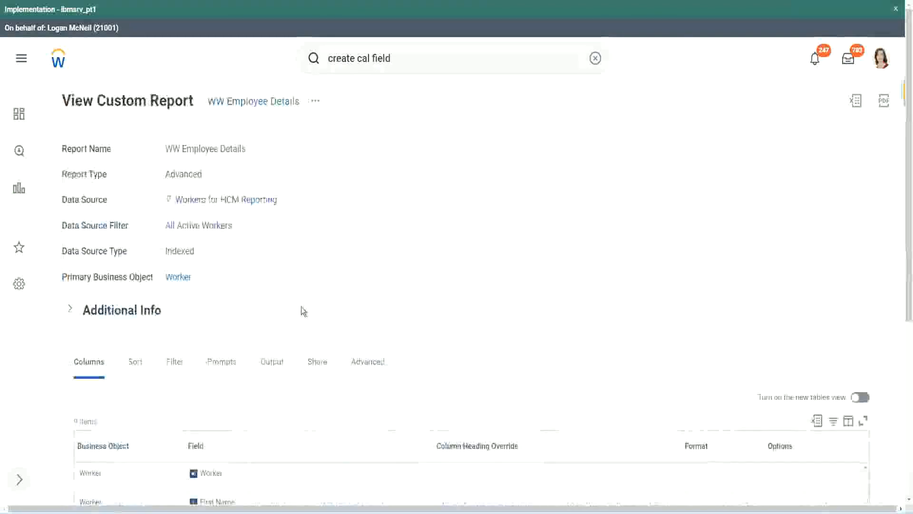
pyautogui.scroll(-5, 306, 307)
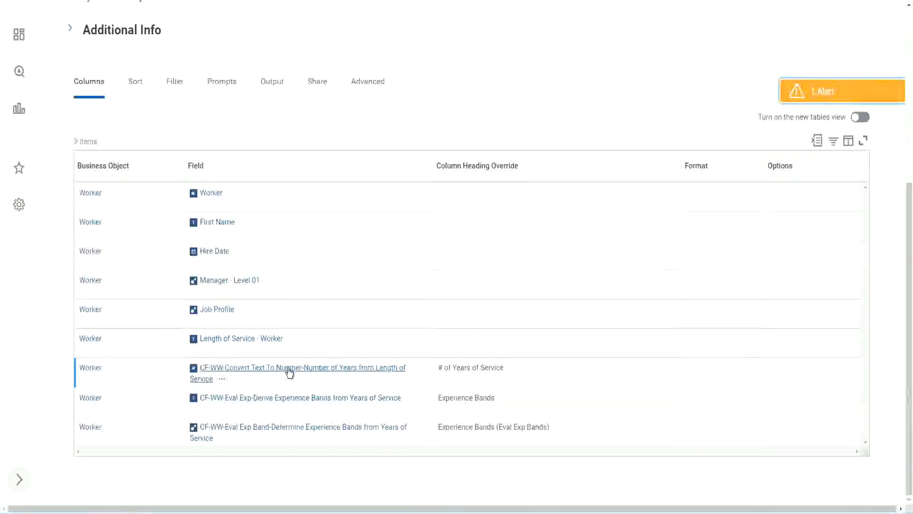
pyautogui.rightClick(288, 375)
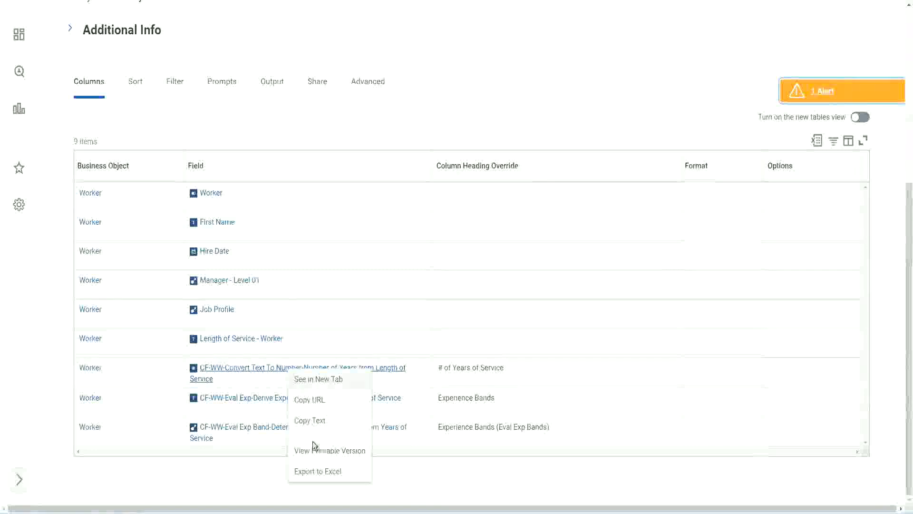
pyautogui.click(312, 422)
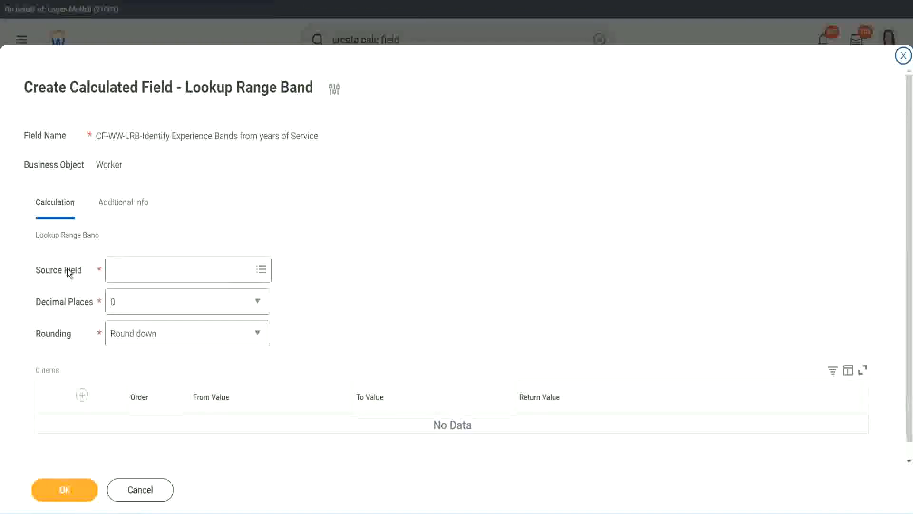
# Set the source field to CF-WW-Convert Text To Number-Number of Years from Length of Service, keep 0 decimal places, and set rounding to Round
pyautogui.click(141, 269)
pyautogui.press('Return')
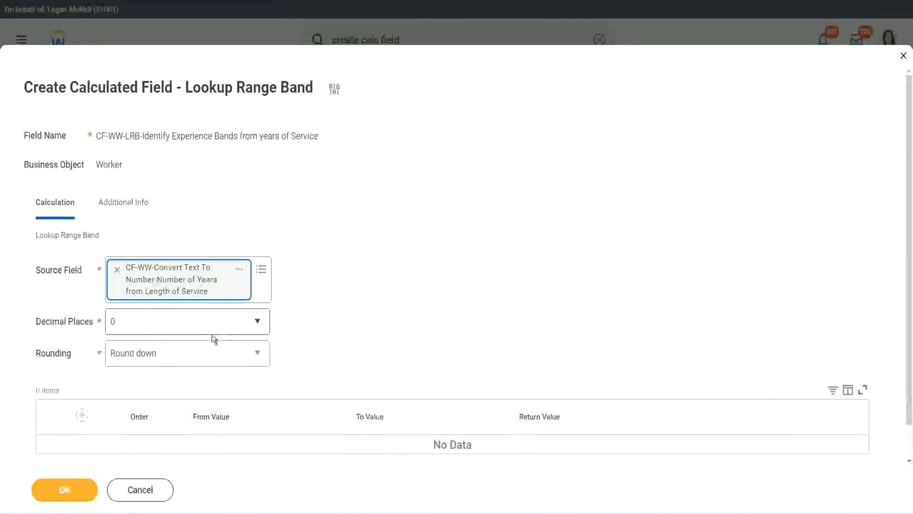
pyautogui.click(178, 327)
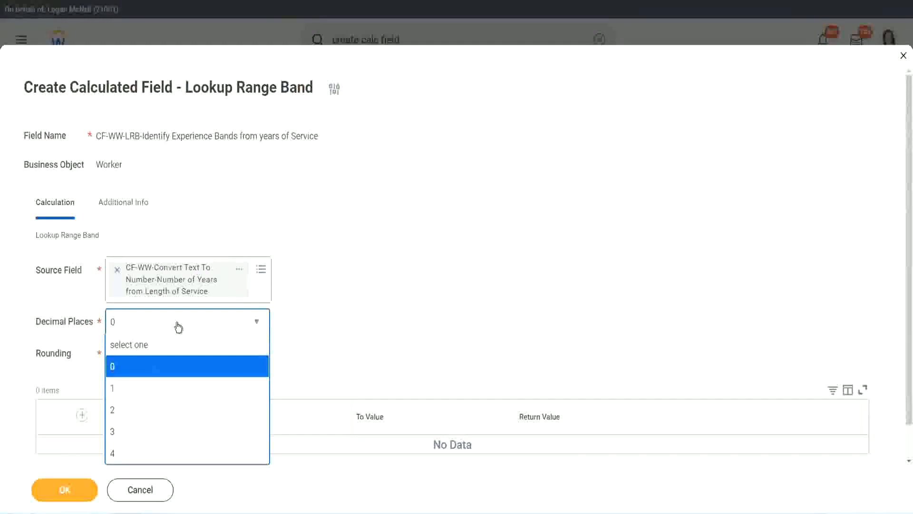
pyautogui.click(356, 314)
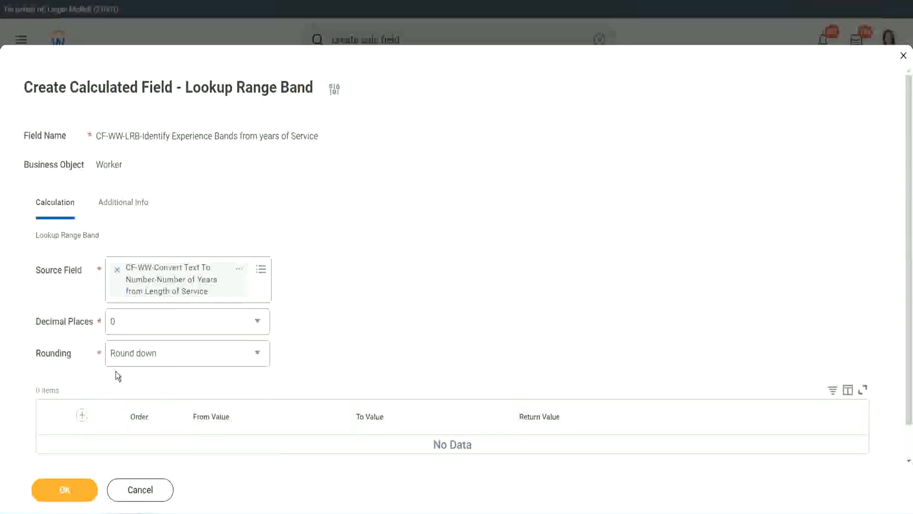
pyautogui.click(147, 356)
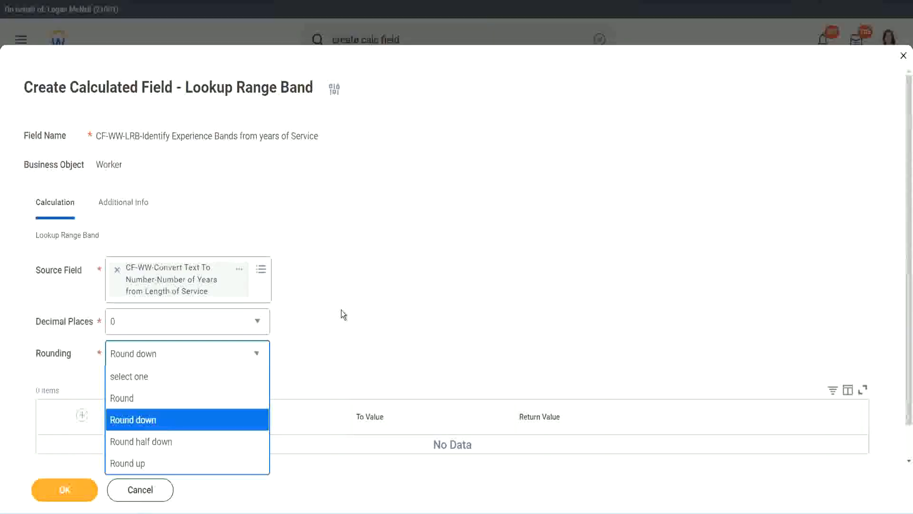
pyautogui.click(321, 350)
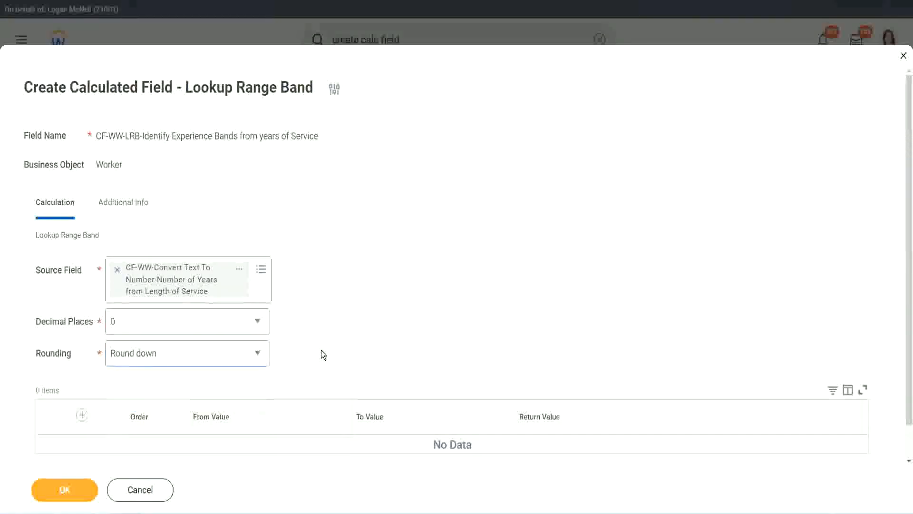
pyautogui.click(156, 358)
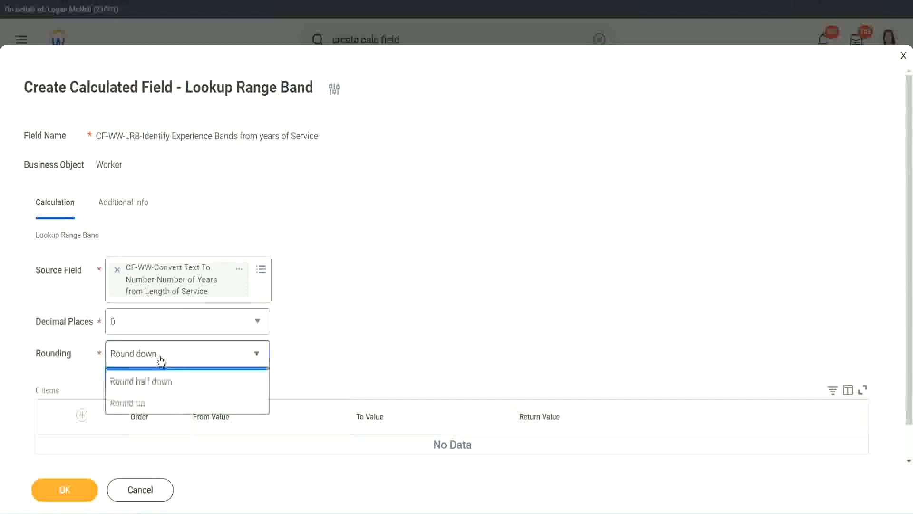
pyautogui.click(153, 398)
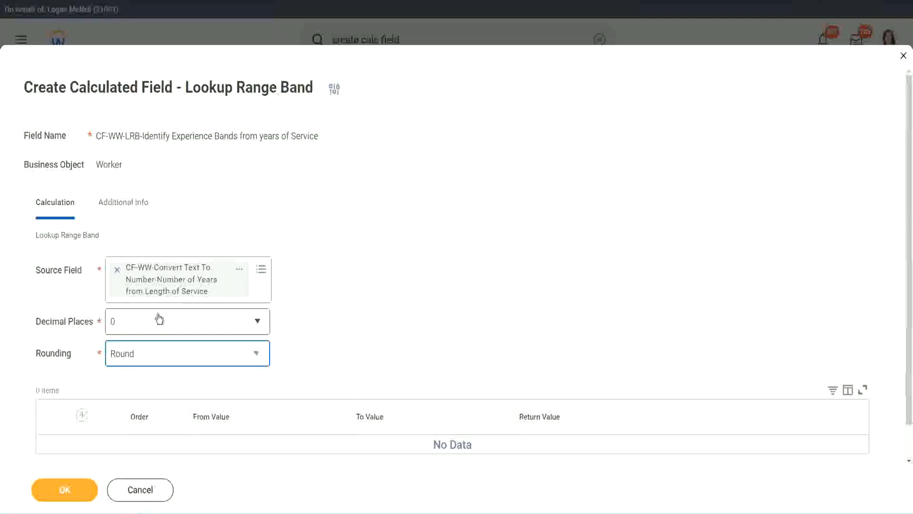
# Add a range band row from value 0 to value 7 that returns "Amateur"
pyautogui.click(84, 416)
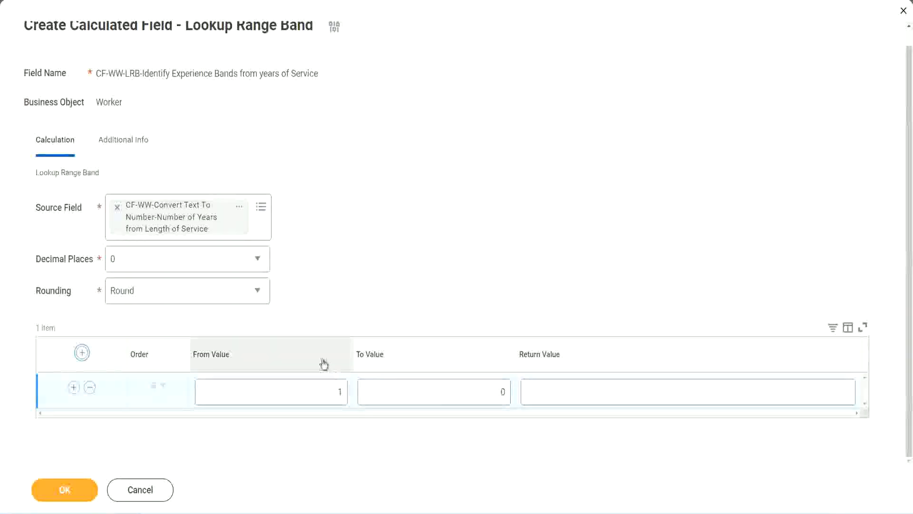
pyautogui.click(336, 402)
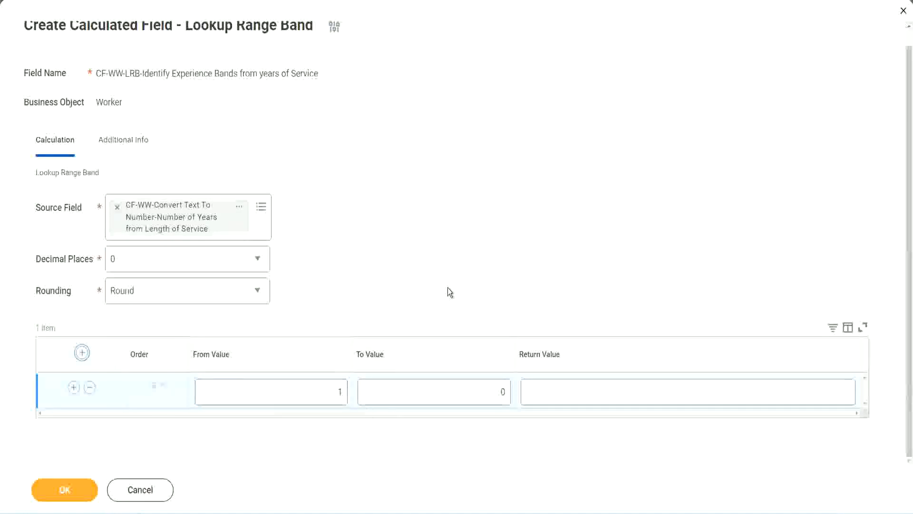
pyautogui.doubleClick(334, 395)
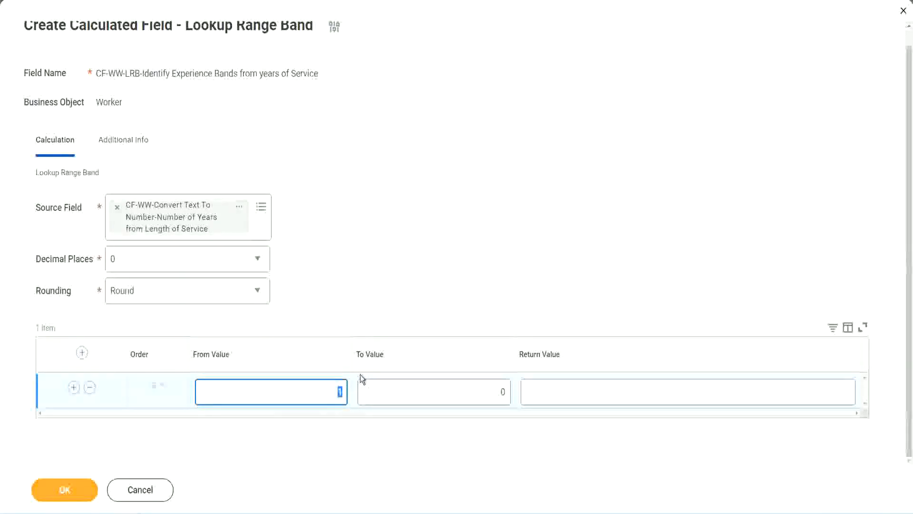
pyautogui.write('0')
pyautogui.press('Tab')
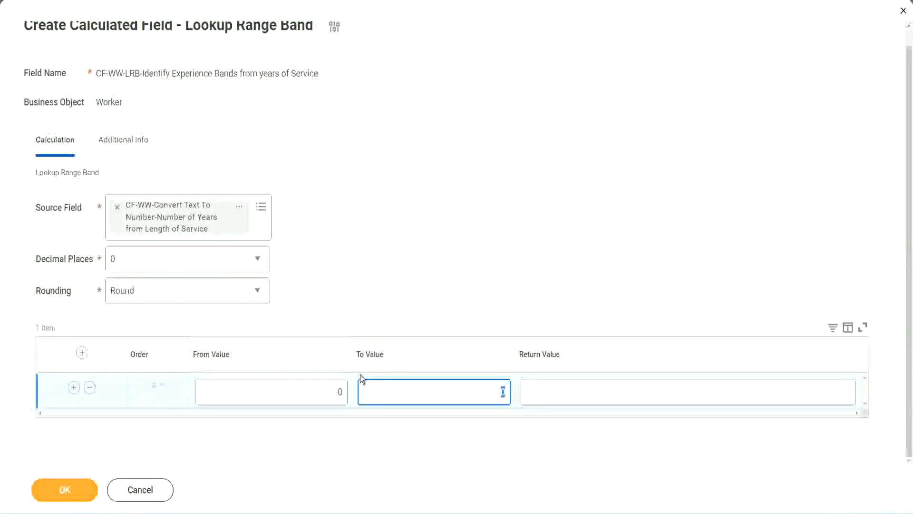
pyautogui.write('7')
pyautogui.press('Tab')
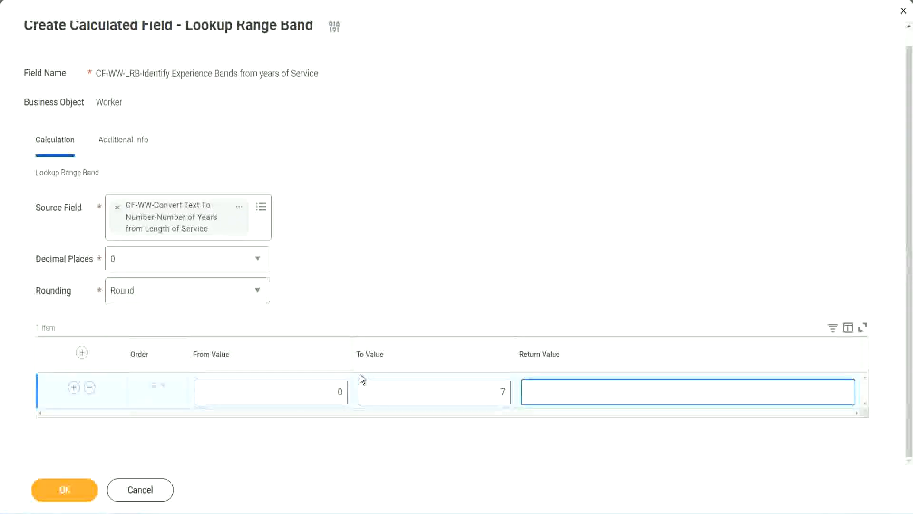
pyautogui.write('Amateur')
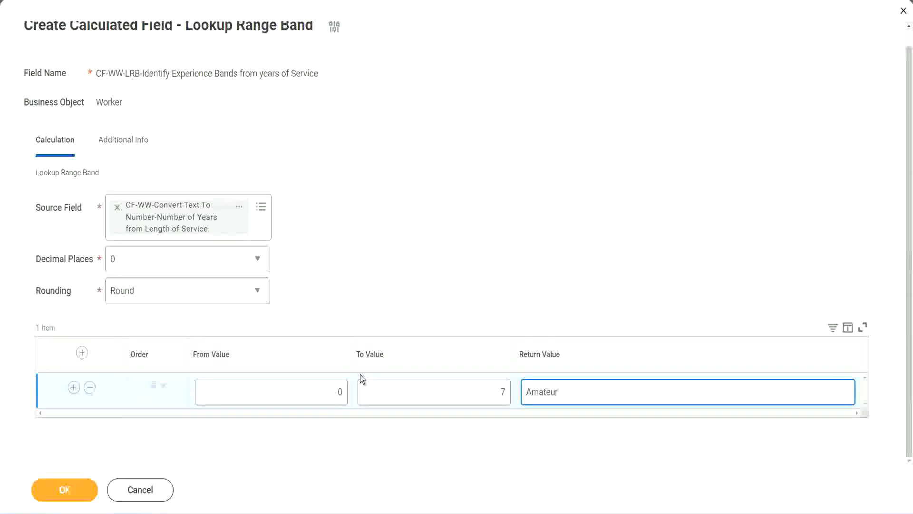
pyautogui.click(316, 398)
pyautogui.click(489, 383)
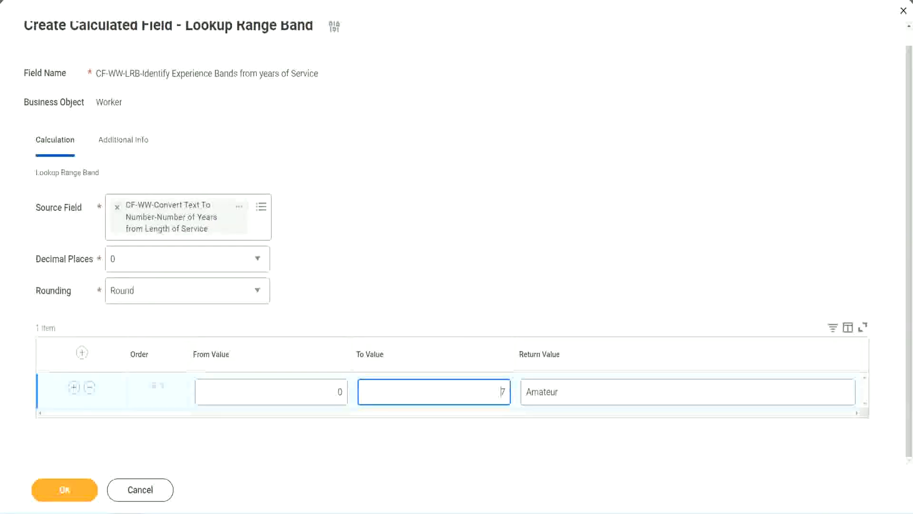
pyautogui.moveTo(383, 332); pyautogui.dragTo(228, 236)
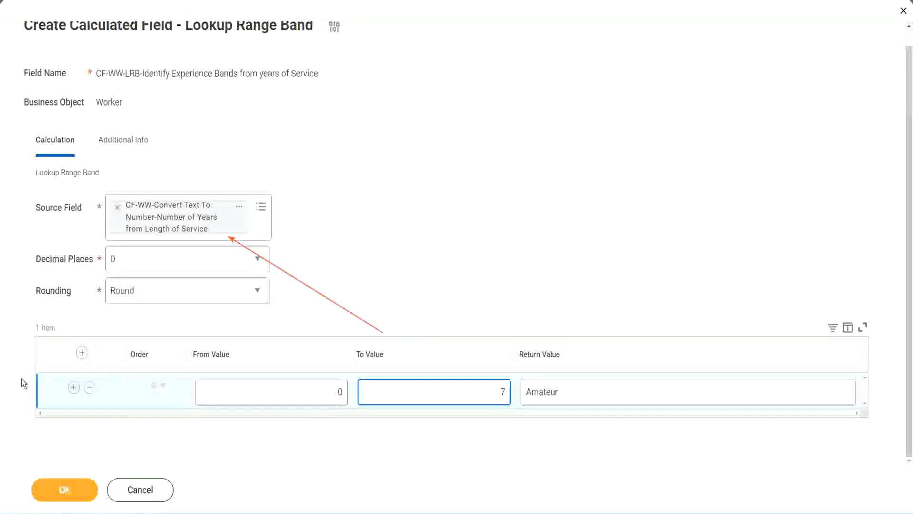
# Add a second range band row from value 8 to value 15 that returns "Experienced"
pyautogui.click(73, 388)
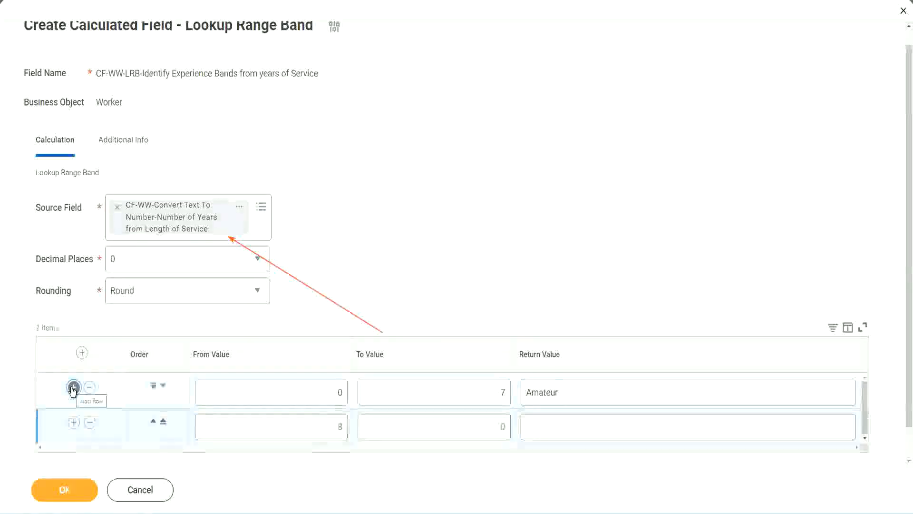
pyautogui.click(346, 429)
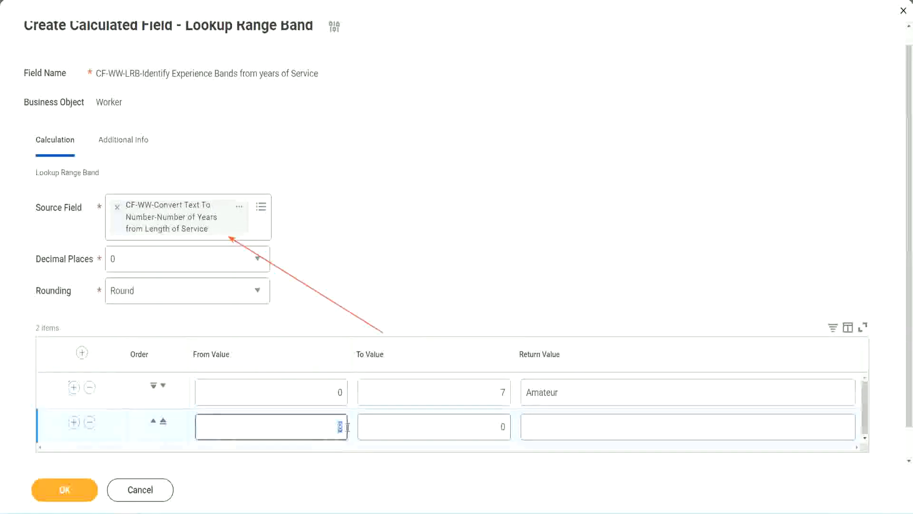
pyautogui.click(339, 392)
pyautogui.click(496, 396)
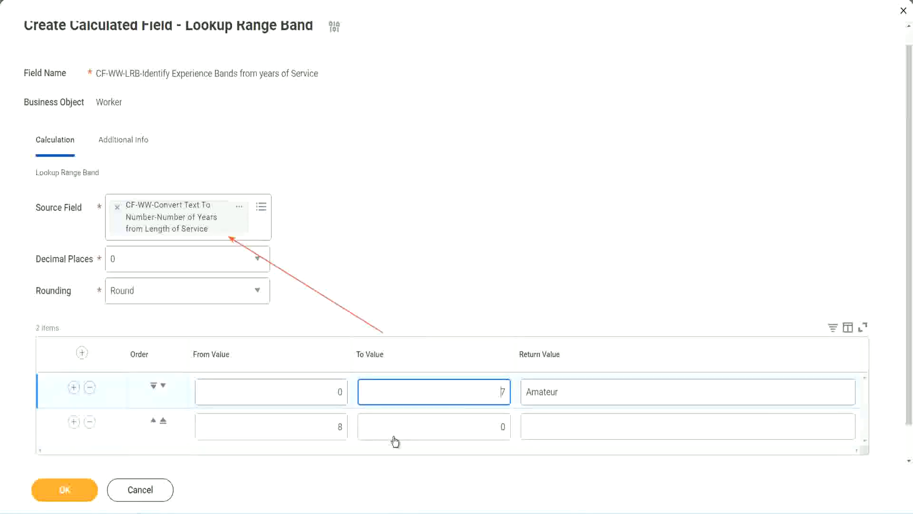
pyautogui.click(323, 427)
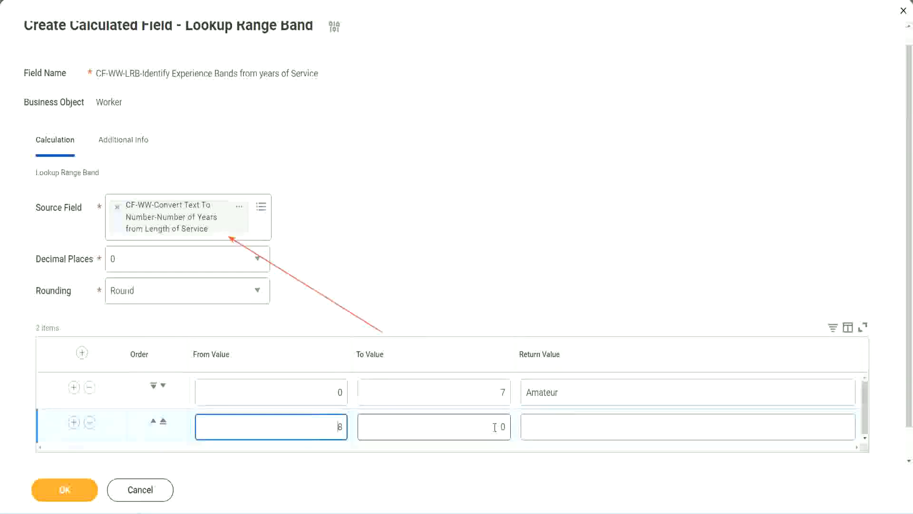
pyautogui.click(494, 427)
pyautogui.press('BackSpace')
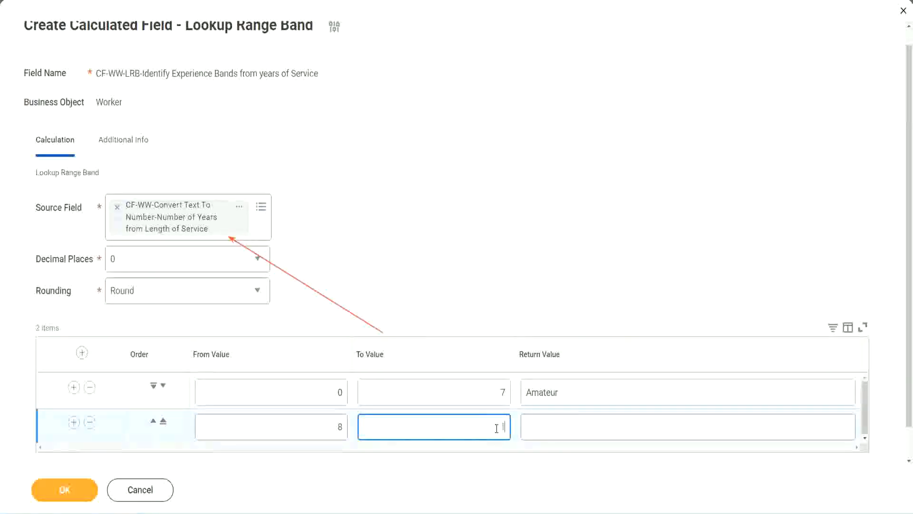
pyautogui.write('15')
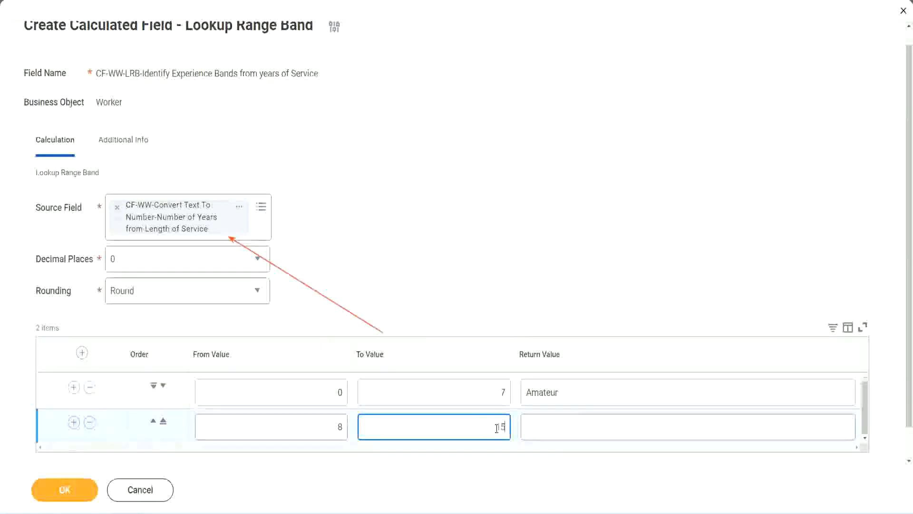
pyautogui.click(563, 424)
pyautogui.write('Ex')
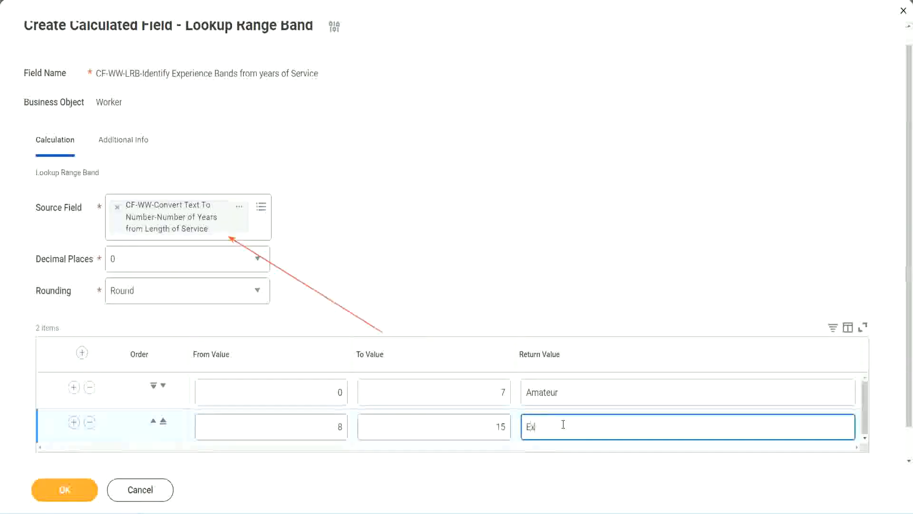
pyautogui.write('perienced')
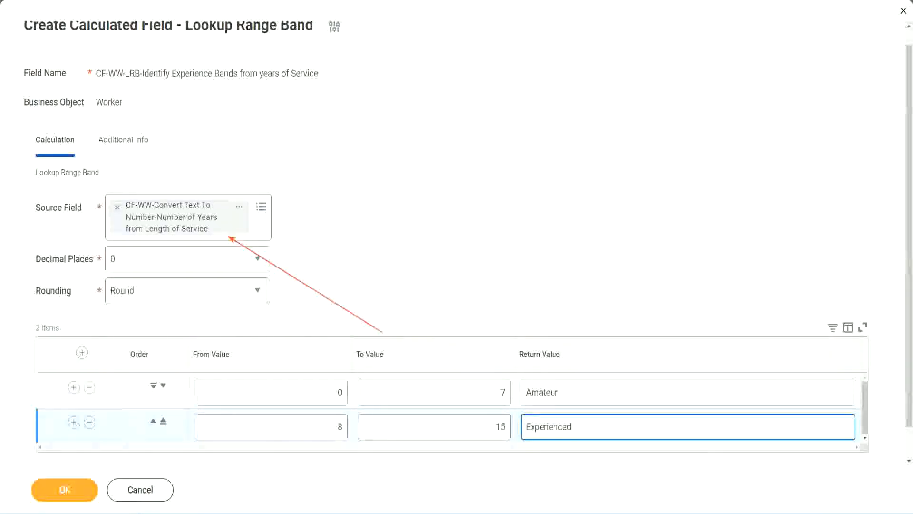
# Add a third range band row from value 16 to value 30 that returns "Senior"
pyautogui.click(73, 422)
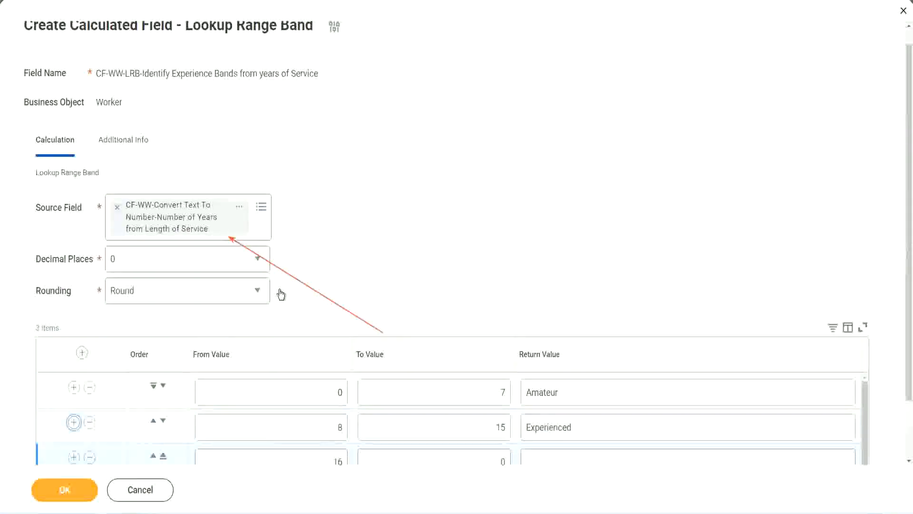
pyautogui.scroll(-2, 280, 295)
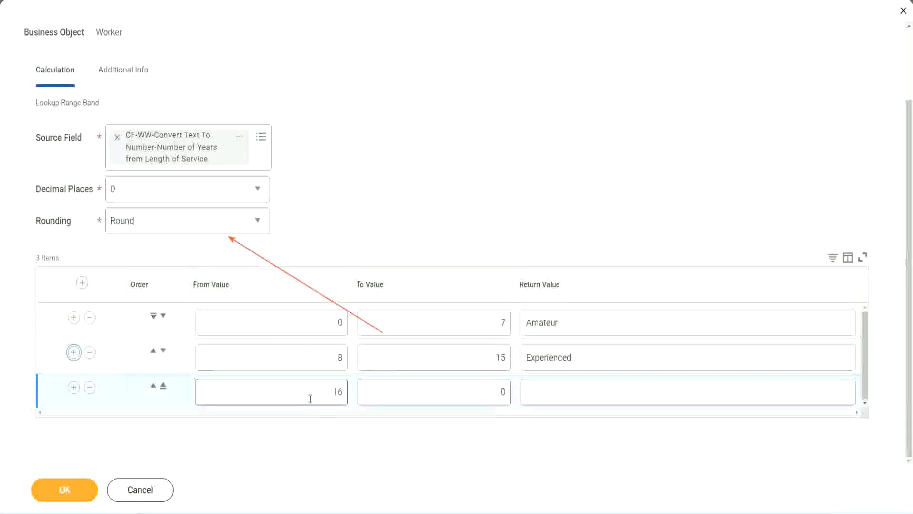
pyautogui.click(483, 391)
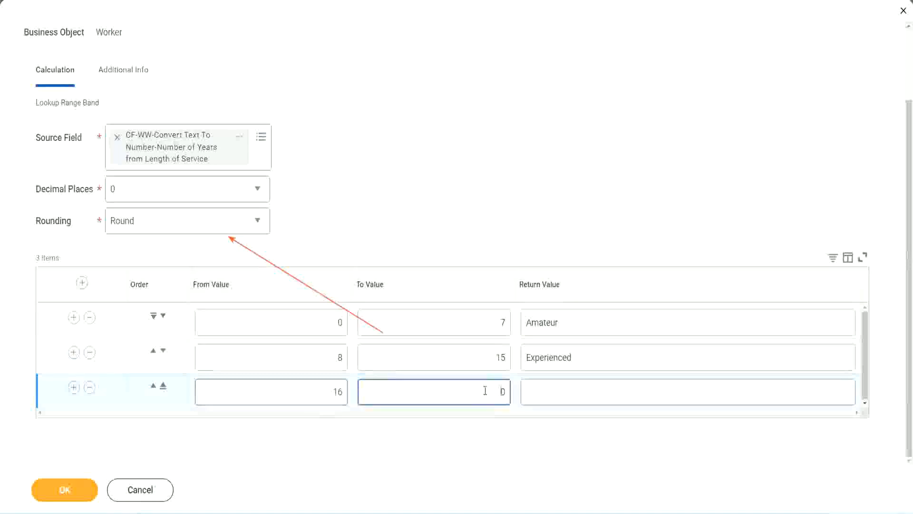
pyautogui.write('30')
pyautogui.press('Tab')
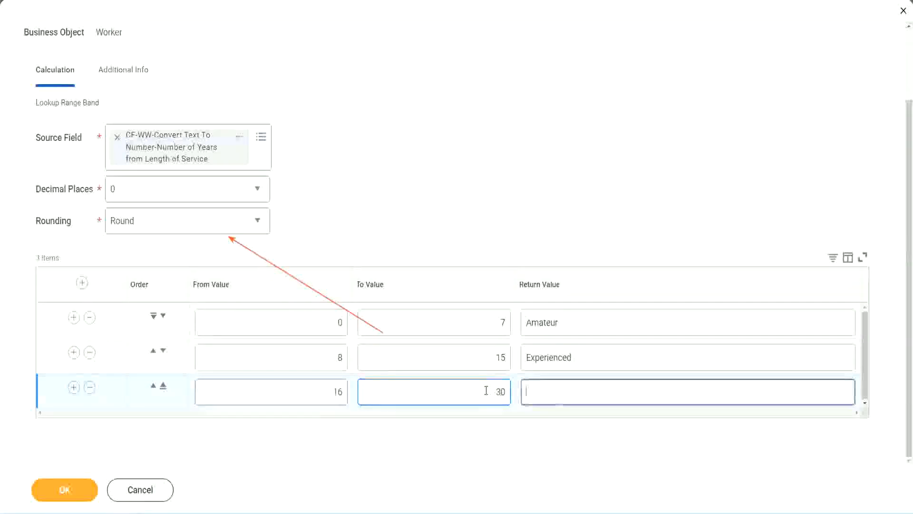
pyautogui.write('L')
pyautogui.press('BackSpace')
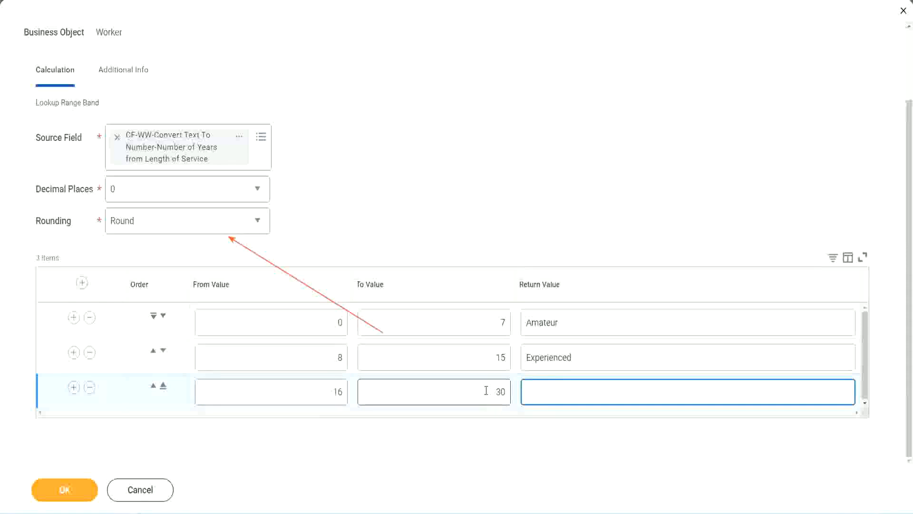
pyautogui.write('Senior')
# Add a fourth range band row from value 31 to value 1000 that returns "Legend"
pyautogui.click(73, 388)
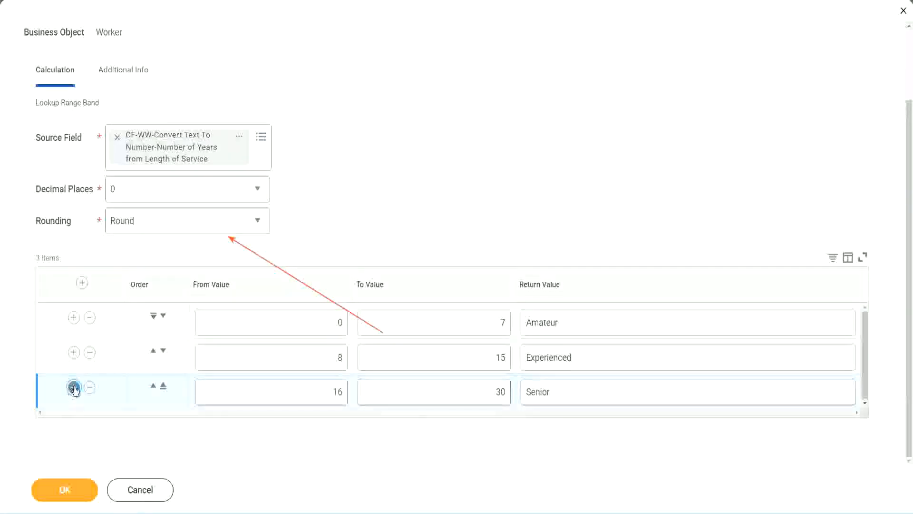
pyautogui.click(300, 387)
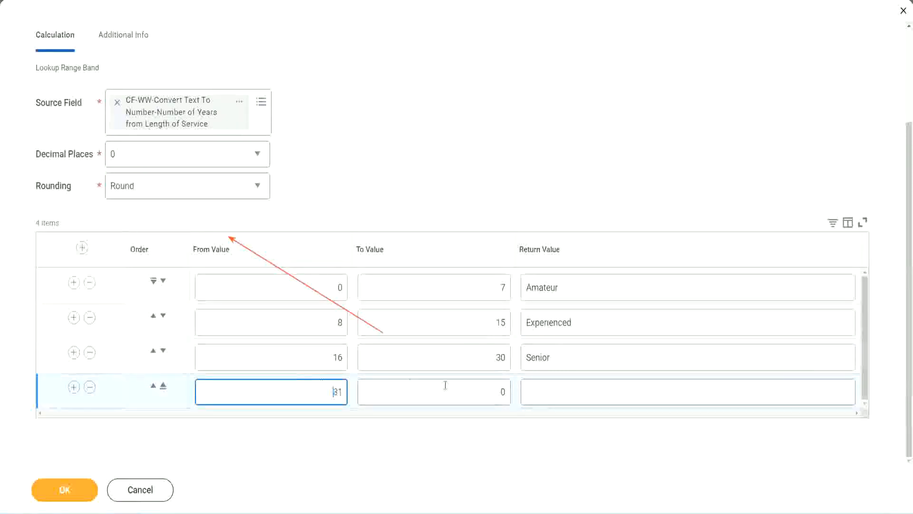
pyautogui.click(495, 389)
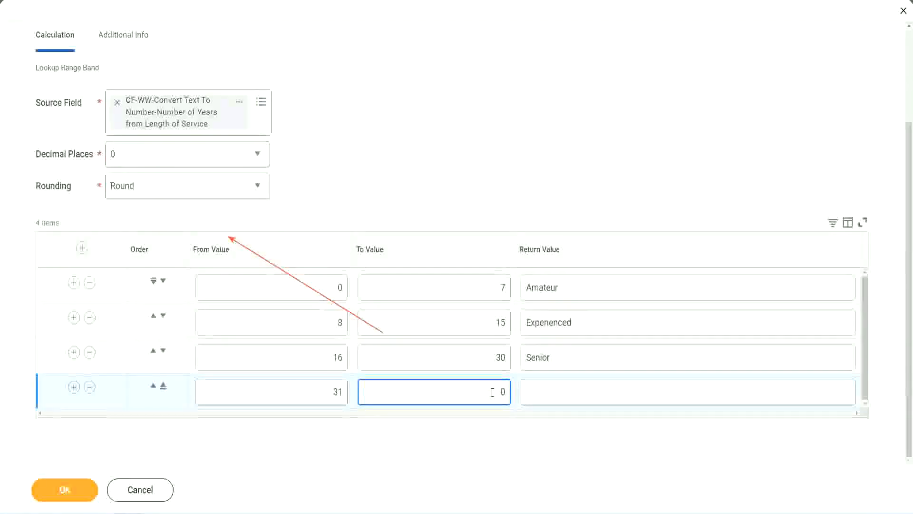
pyautogui.write('1000')
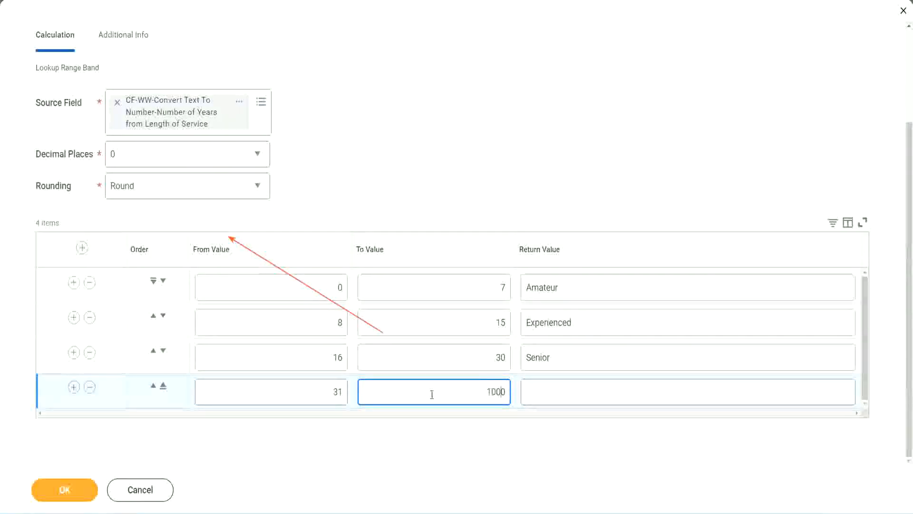
pyautogui.moveTo(475, 383); pyautogui.dragTo(530, 385)
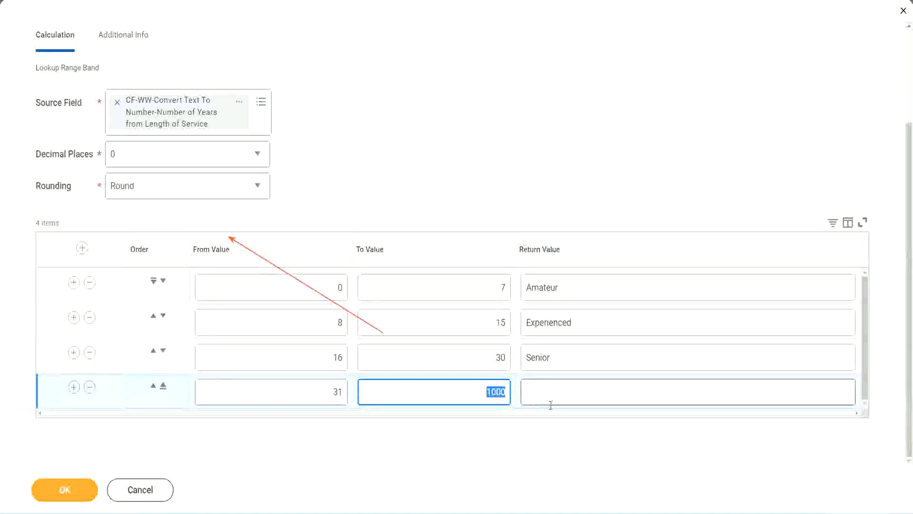
pyautogui.click(484, 389)
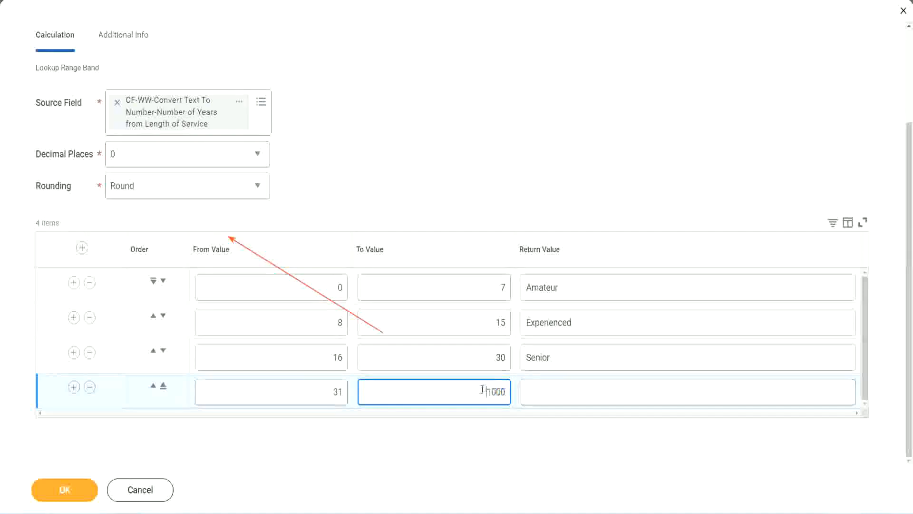
pyautogui.moveTo(478, 389); pyautogui.dragTo(512, 389)
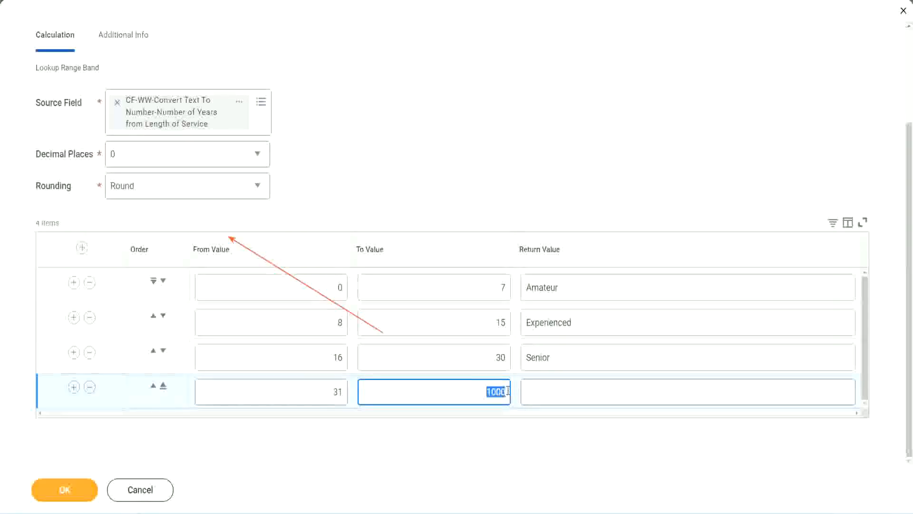
pyautogui.click(570, 392)
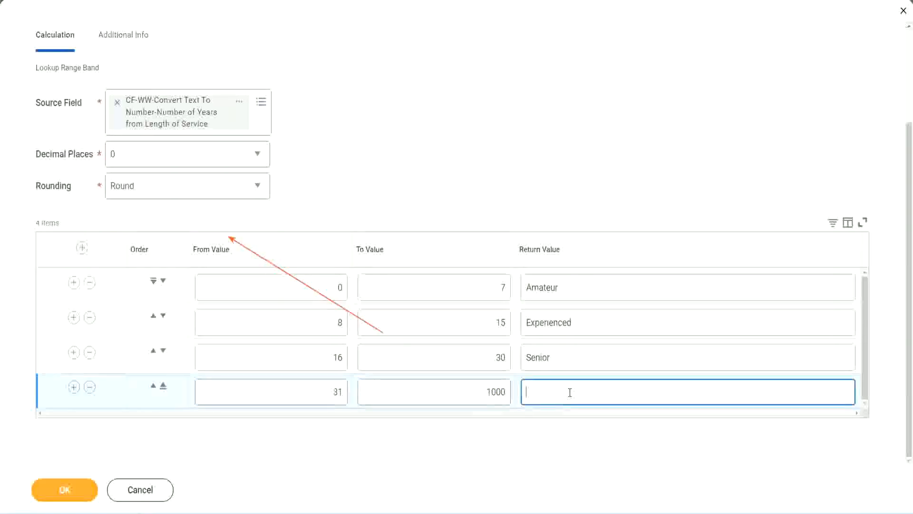
pyautogui.write('Legend')
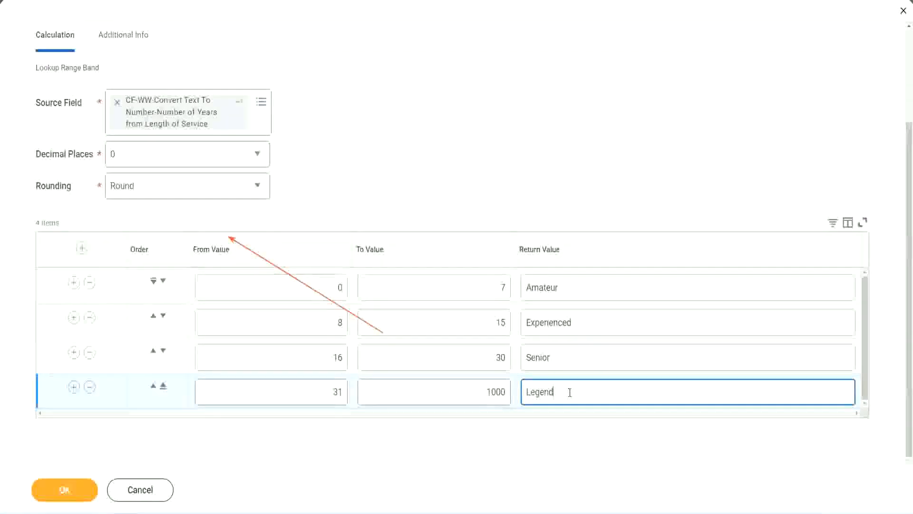
pyautogui.click(425, 159)
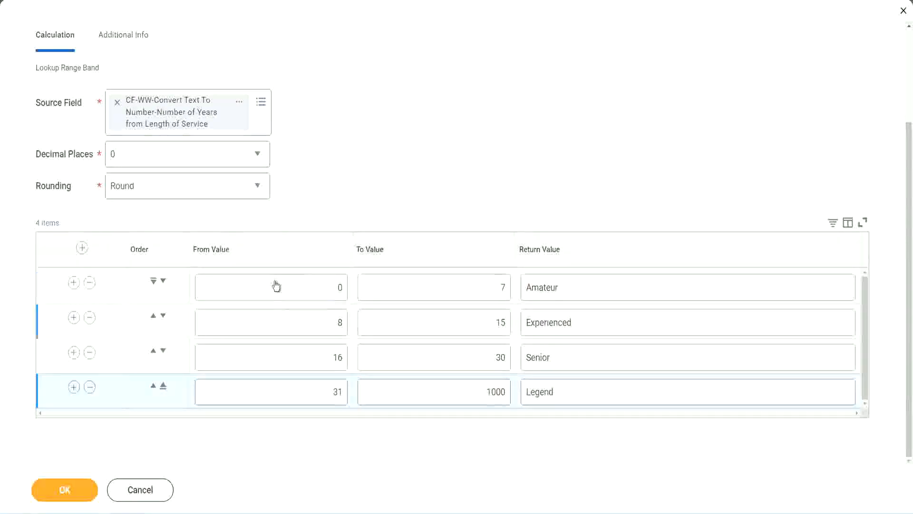
# Review the from values, to values and return values of the four experience bands
pyautogui.click(593, 287)
pyautogui.click(590, 322)
pyautogui.click(577, 364)
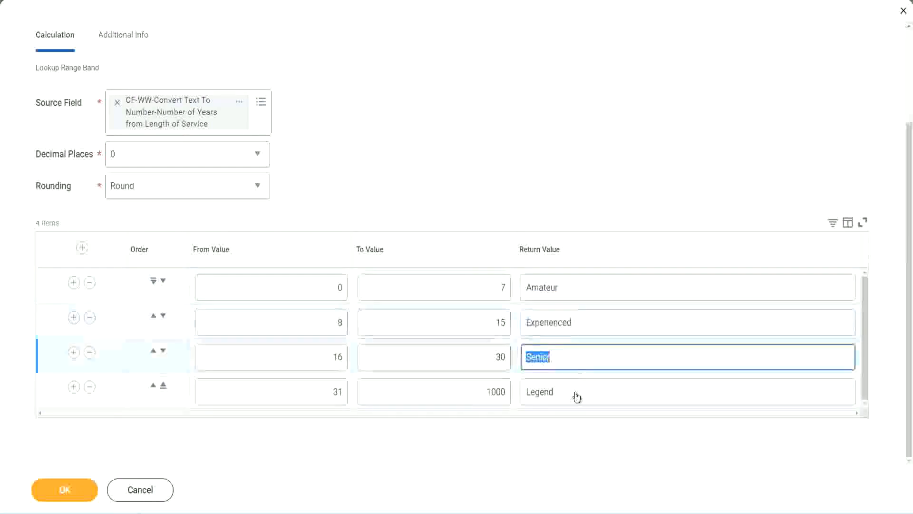
pyautogui.click(576, 393)
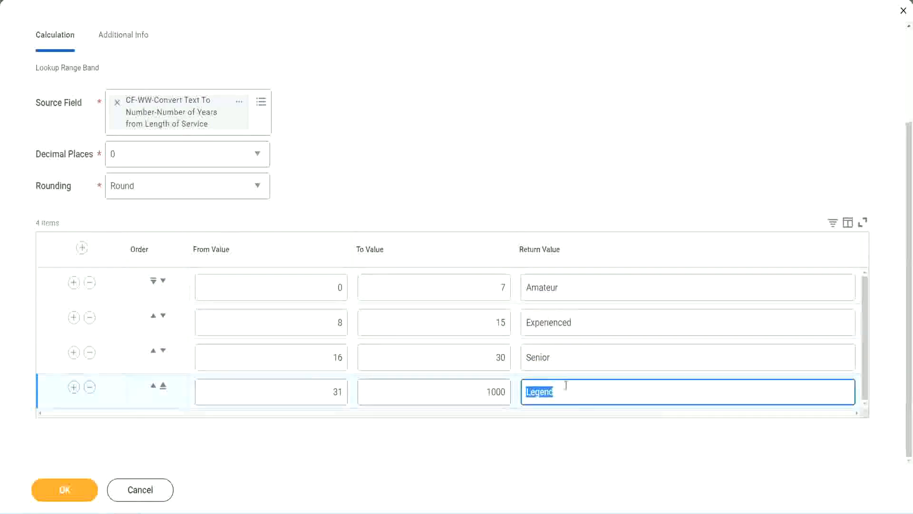
pyautogui.click(292, 291)
pyautogui.click(467, 279)
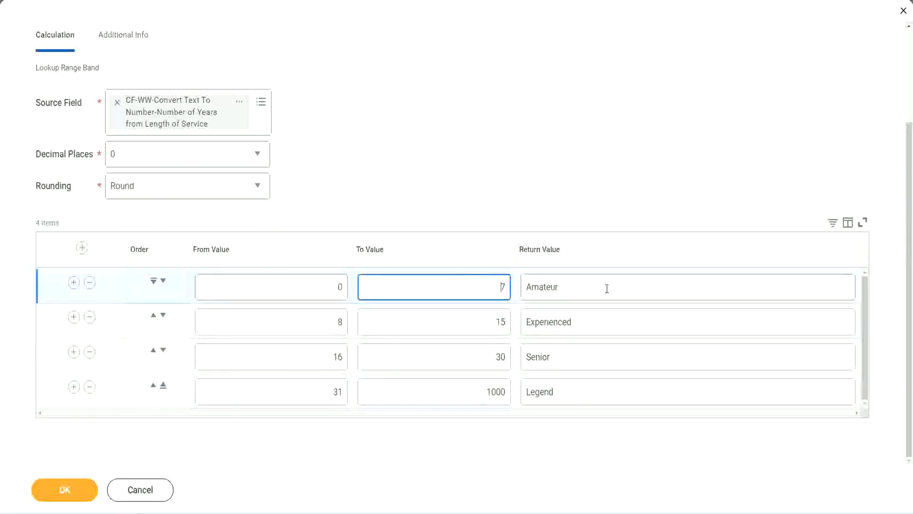
pyautogui.click(605, 287)
pyautogui.click(591, 320)
pyautogui.click(583, 364)
pyautogui.click(574, 391)
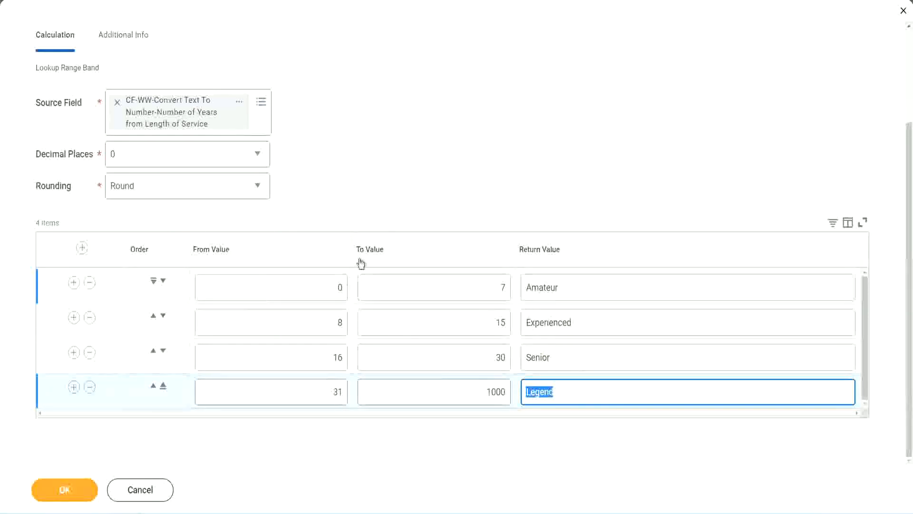
pyautogui.click(424, 200)
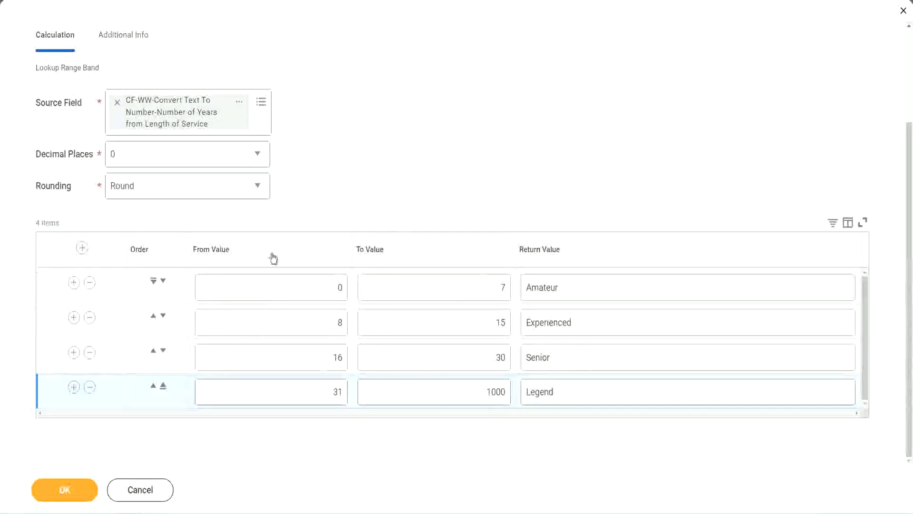
# Save the Lookup Range Band calculated field and copy its name from the save confirmation
pyautogui.click(63, 488)
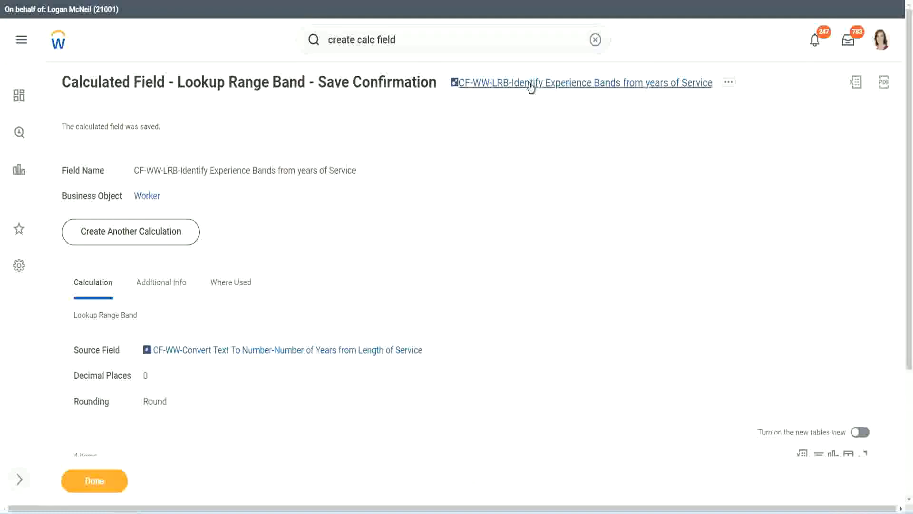
pyautogui.rightClick(530, 87)
pyautogui.click(541, 138)
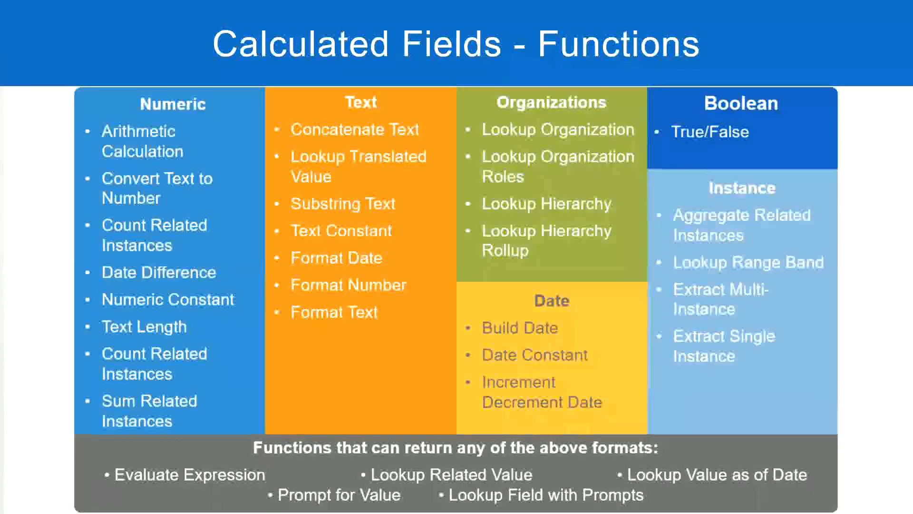
# Switch to the Notepad++ notes and add a line reading "10,000 USD" a few blank lines below the Eval Expression notes
pyautogui.hotkey('alt', 'Tab')
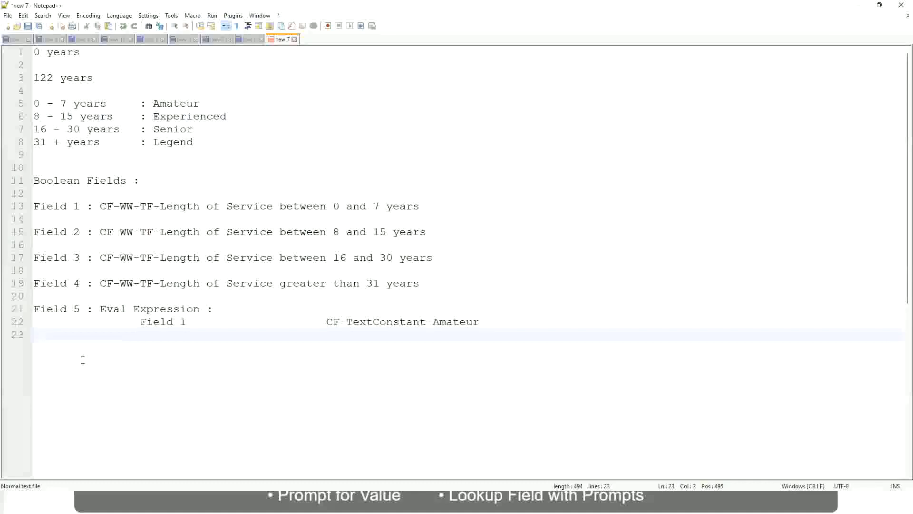
pyautogui.press('Return')
pyautogui.press('Return')
pyautogui.press('Return')
pyautogui.press('Left')
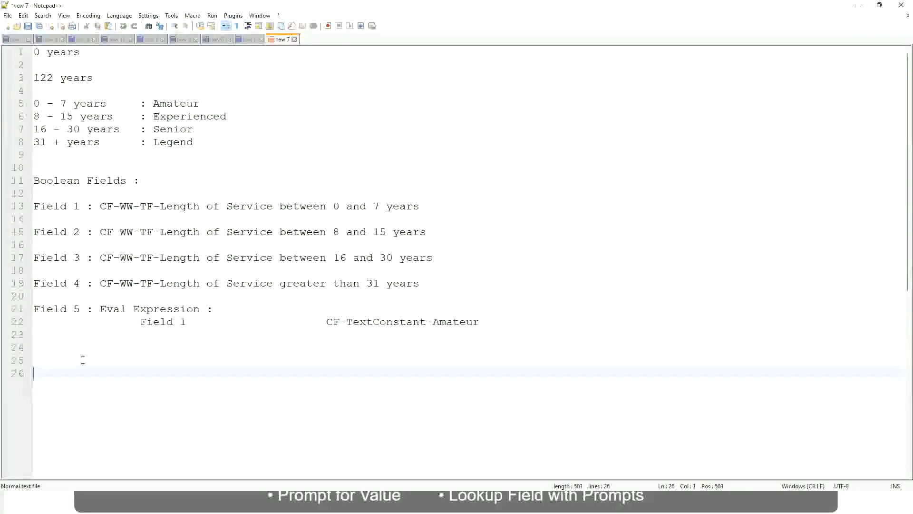
pyautogui.write('10,000 USD')
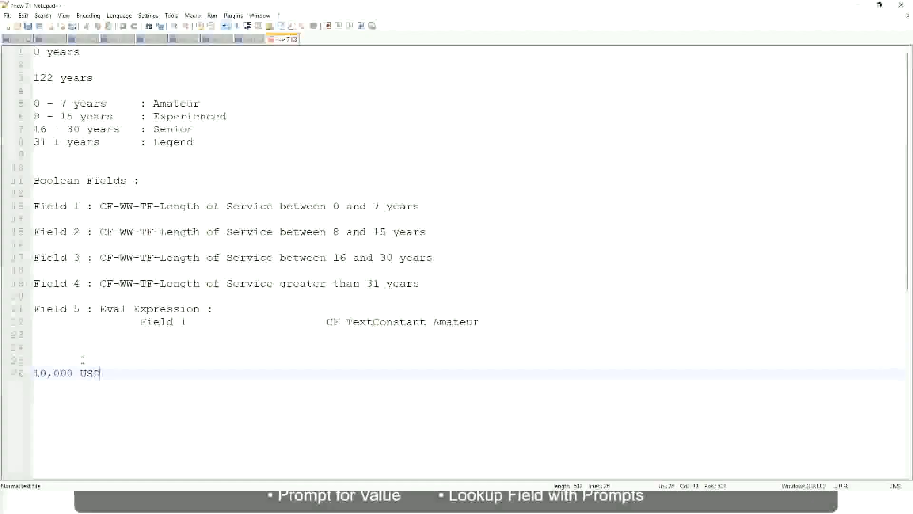
# Add the amount 1,000,000 further along the same line as "10,000 USD", separated by tab spacing
pyautogui.press('Tab')
pyautogui.press('Tab')
pyautogui.press('Tab')
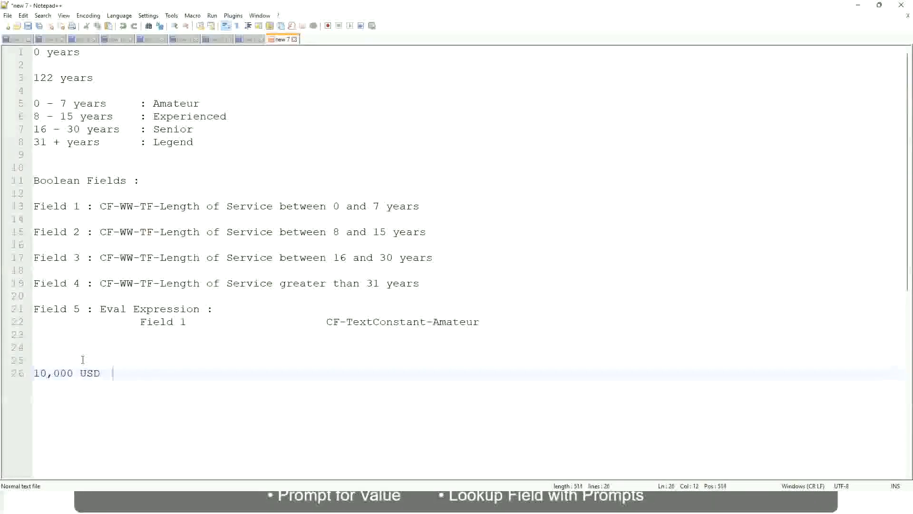
pyautogui.press('Tab')
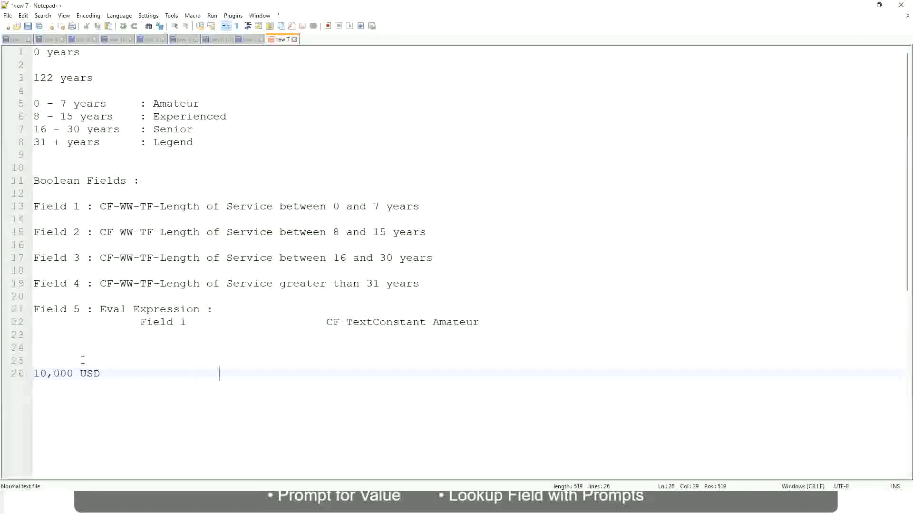
pyautogui.write('1,000,000')
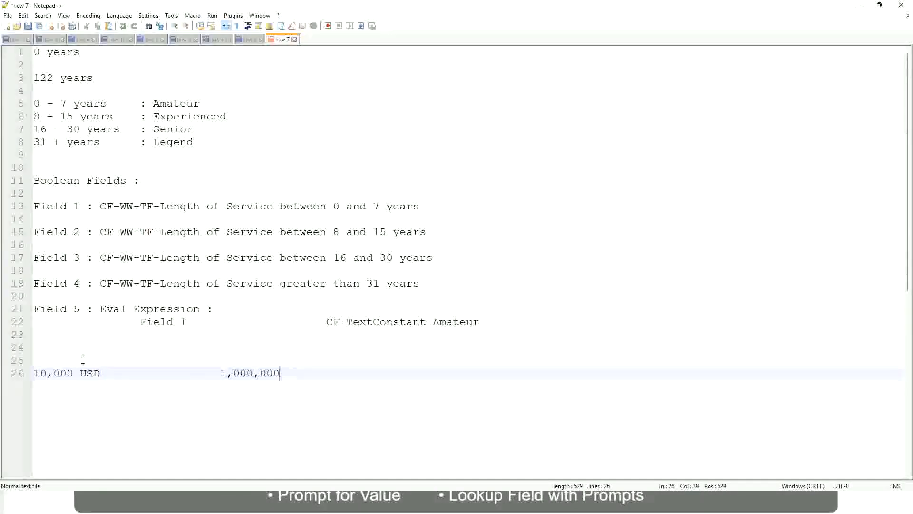
# Append the currency "USD" after the amount 1,000,000 on the amounts line
pyautogui.press('Left')
pyautogui.press('Left')
pyautogui.press('Left')
pyautogui.press('Left')
pyautogui.press('Left')
pyautogui.press('Left')
pyautogui.press('Left')
pyautogui.press('Left')
pyautogui.press('Left')
pyautogui.press('Right')
pyautogui.press('Right')
pyautogui.press('Right')
pyautogui.press('Right')
pyautogui.press('Right')
pyautogui.press('Right')
pyautogui.press('Right')
pyautogui.press('Right')
pyautogui.press('Right')
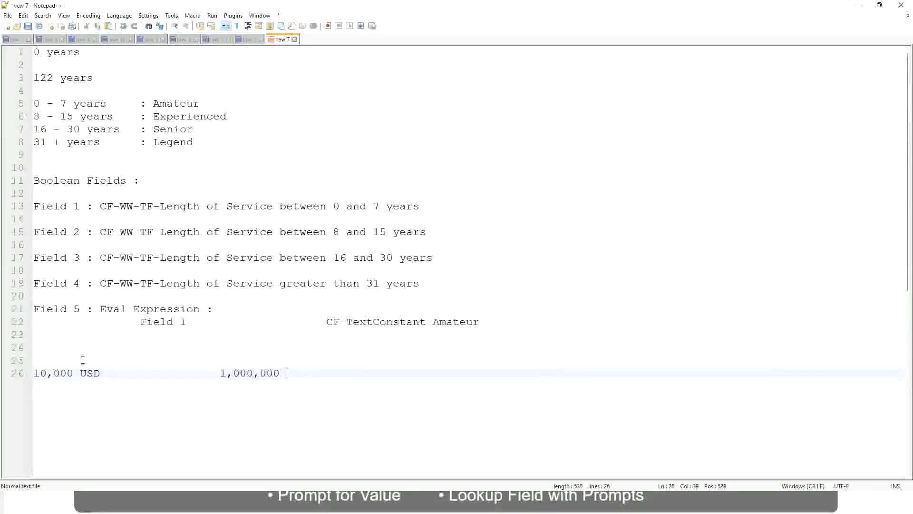
pyautogui.write('USD')
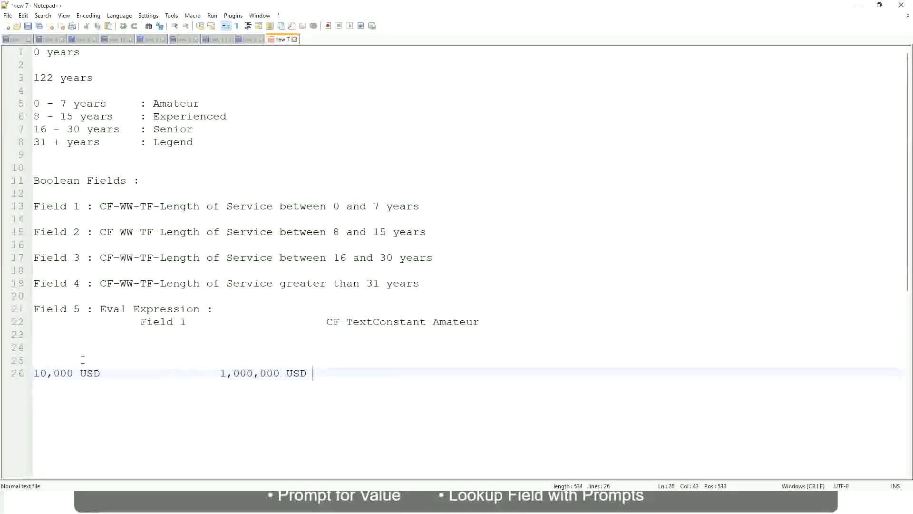
# Below the amounts line, leave a blank line and add the range "10 - 50,000" with the tab-spaced label ": Low"
pyautogui.press('Return')
pyautogui.press('Return')
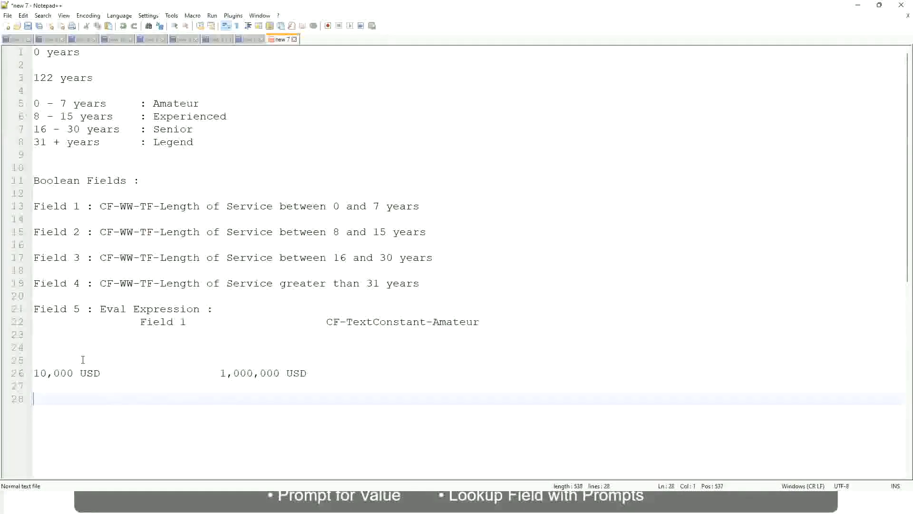
pyautogui.write('10 - 50,000')
pyautogui.press('Tab')
pyautogui.press('Tab')
pyautogui.press('Tab')
pyautogui.press('Tab')
pyautogui.write(': Low')
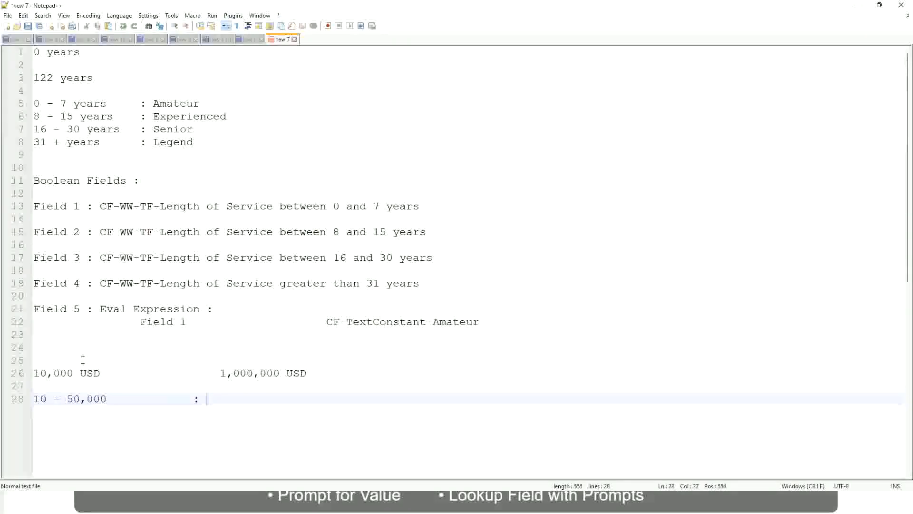
# Add the range "50,001 - 150,000" with the label ": Medium" on the line directly below the Low range
pyautogui.press('Return')
pyautogui.press('Return')
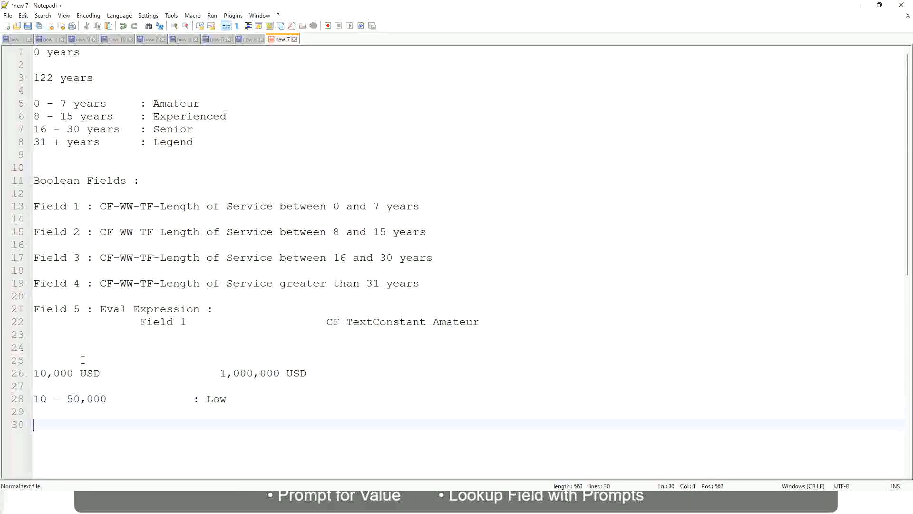
pyautogui.press('Up')
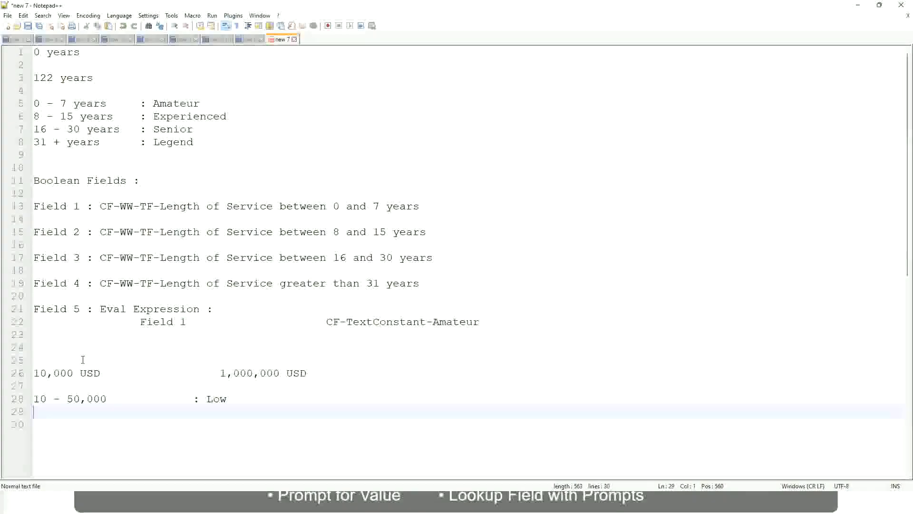
pyautogui.write('50,001 ')
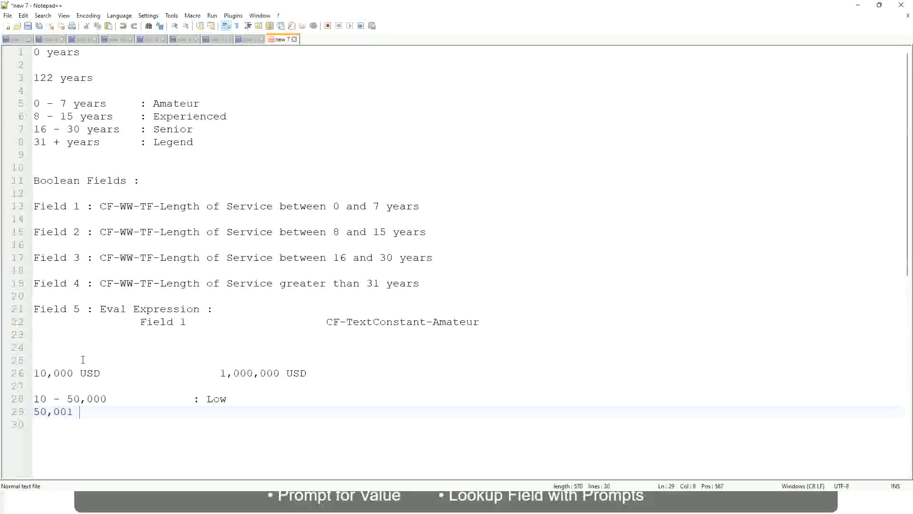
pyautogui.write('- 150,000')
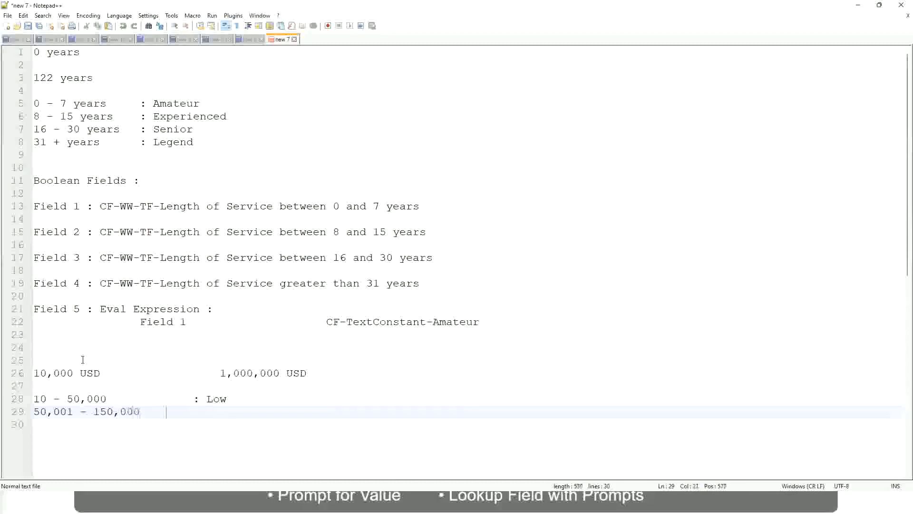
pyautogui.press('Tab')
pyautogui.press('Tab')
pyautogui.write(': Med')
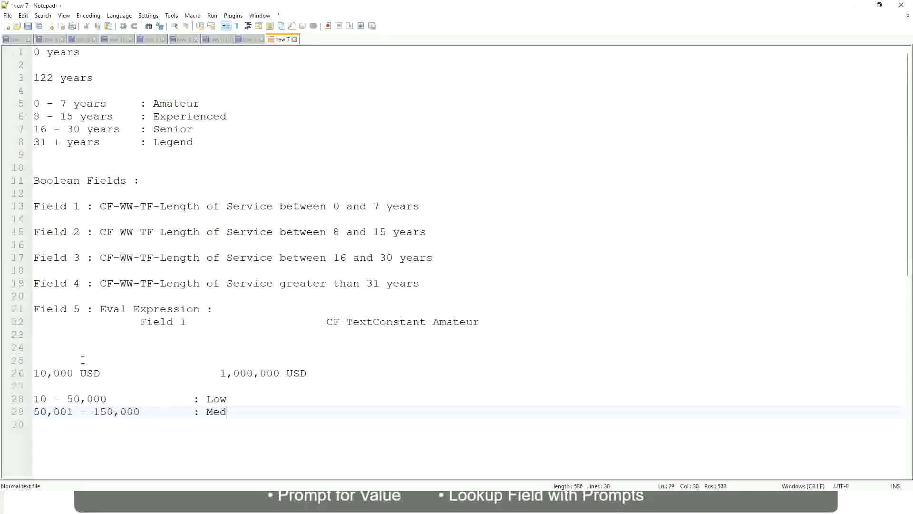
pyautogui.write('ium')
# Add a third range line reading "> 150,000" with the label ": High", aligned with the labels above
pyautogui.press('Return')
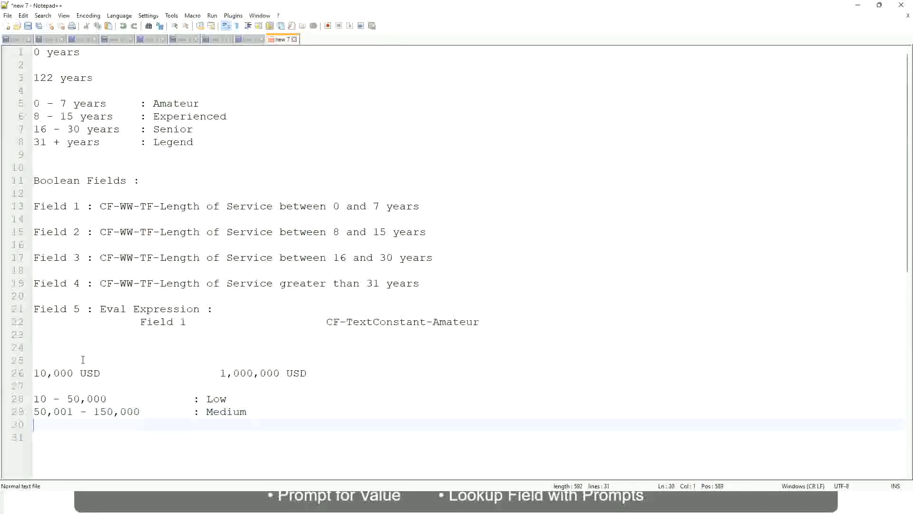
pyautogui.write('> 150,000')
pyautogui.press('Tab')
pyautogui.press('Tab')
pyautogui.press('Tab')
pyautogui.press('Tab')
pyautogui.write(': High')
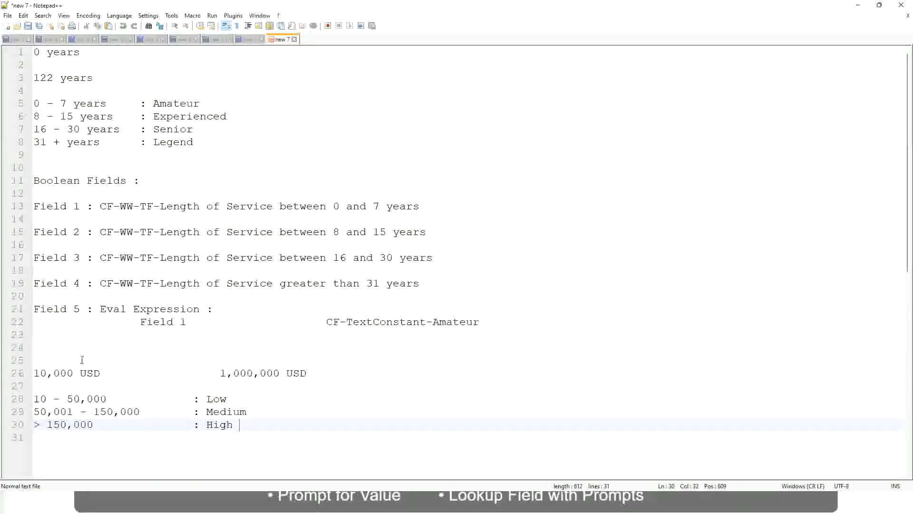
# Review the minimum and maximum USD amounts and how the Low, Medium and High ranges divide them
pyautogui.click(29, 373)
pyautogui.click(29, 373)
pyautogui.click(40, 373)
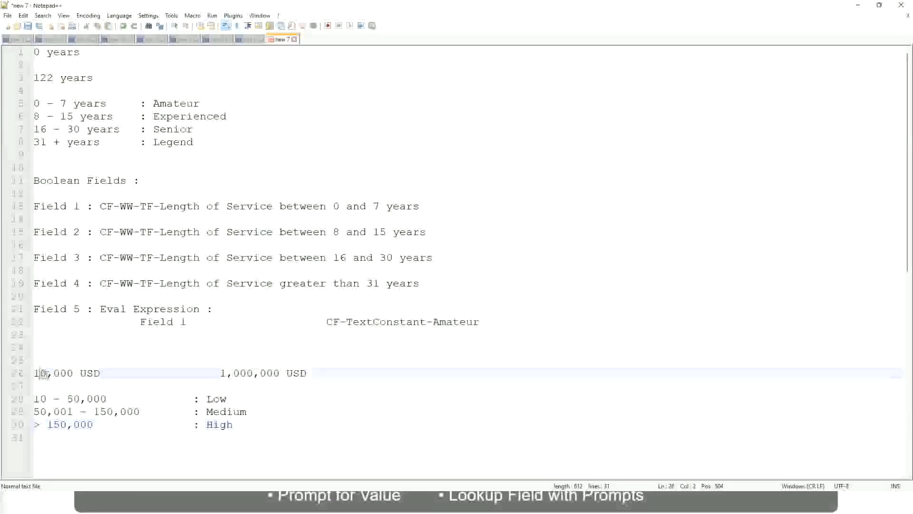
pyautogui.doubleClick(272, 374)
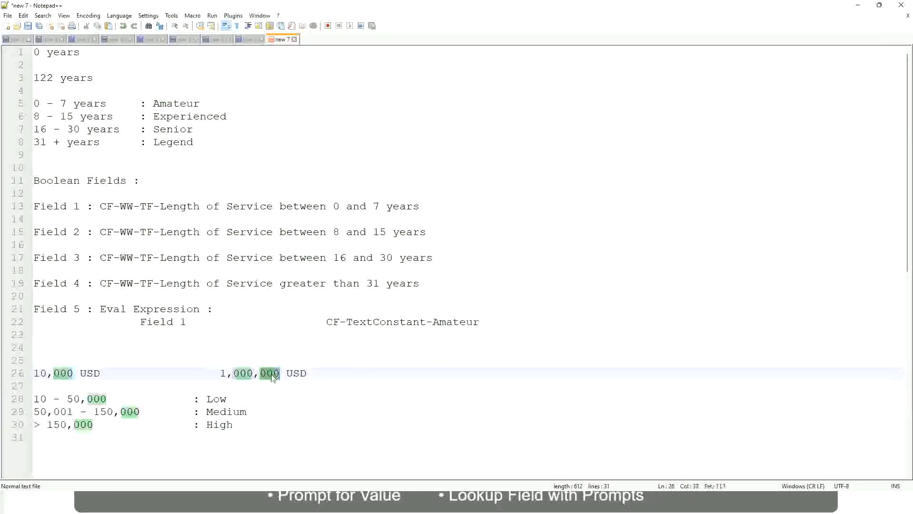
pyautogui.click(168, 411)
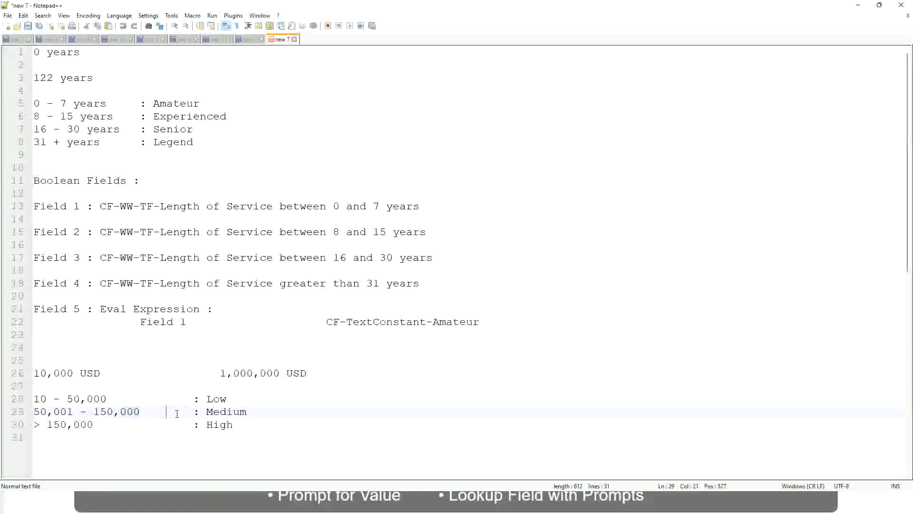
pyautogui.click(30, 372)
pyautogui.click(282, 374)
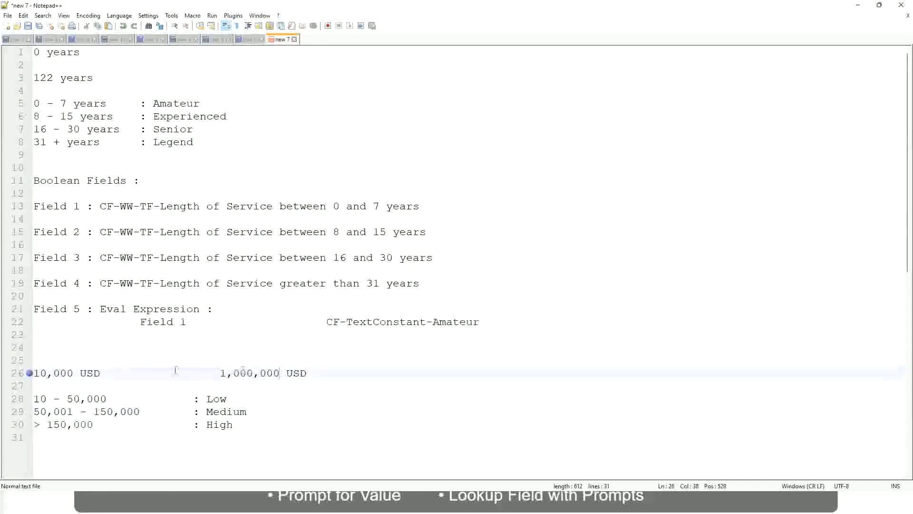
pyautogui.click(219, 400)
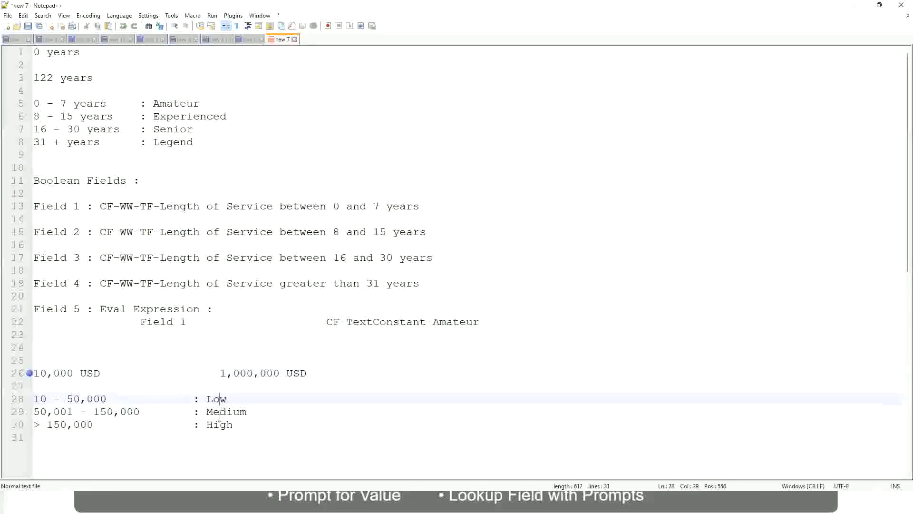
pyautogui.click(220, 423)
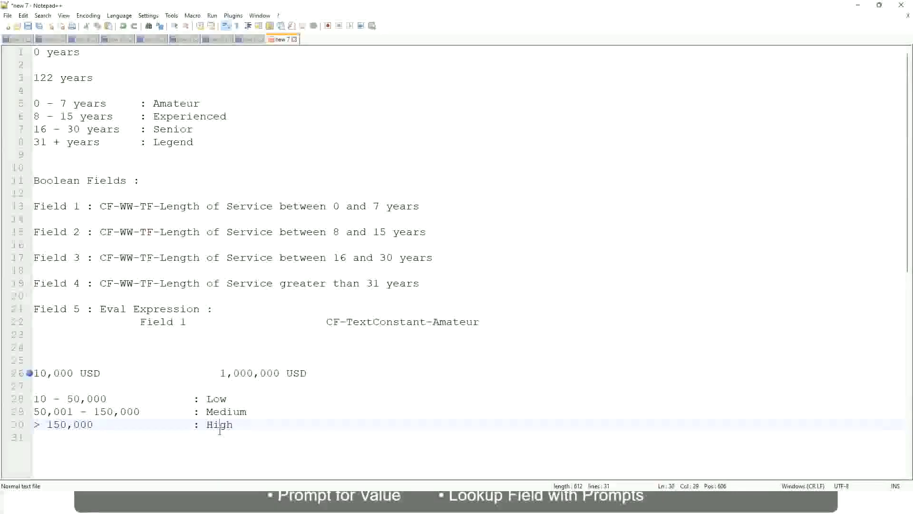
pyautogui.click(117, 387)
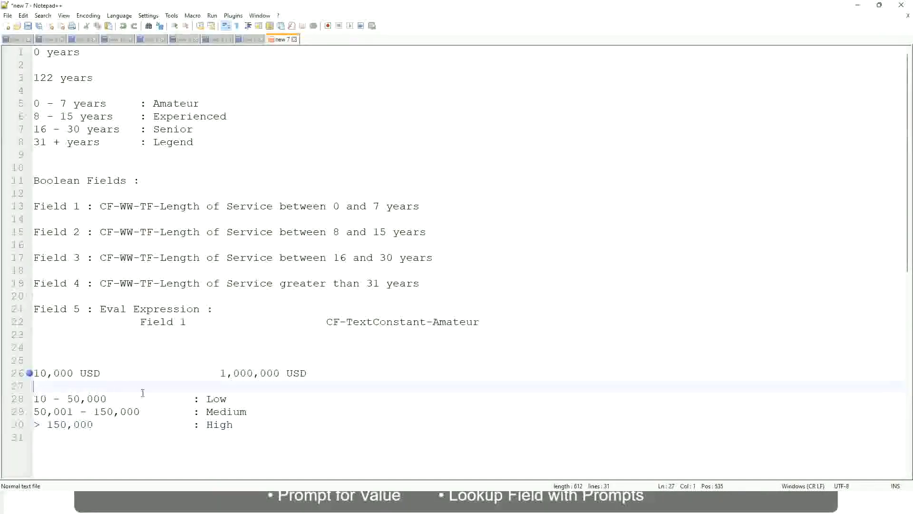
pyautogui.click(224, 435)
pyautogui.click(234, 423)
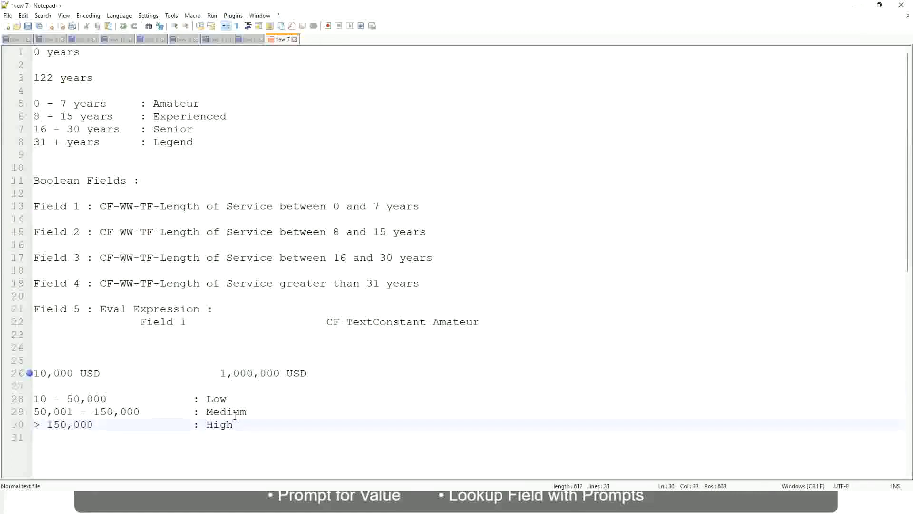